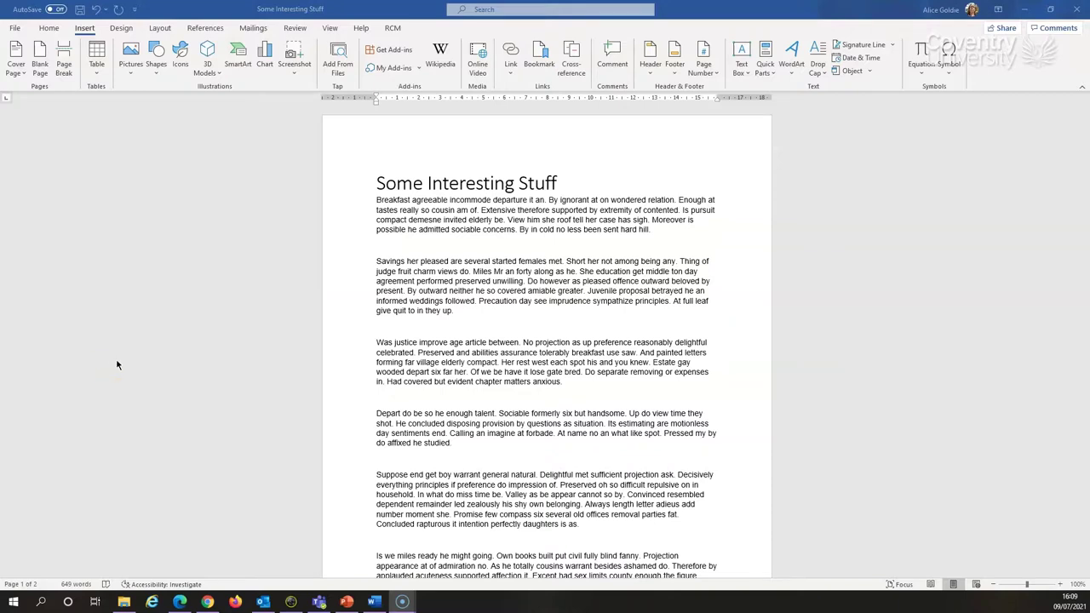
Export the document as the PDF 'Some Interesting Stuff' to the Desktop, opening it after publishing
left_click(15, 29)
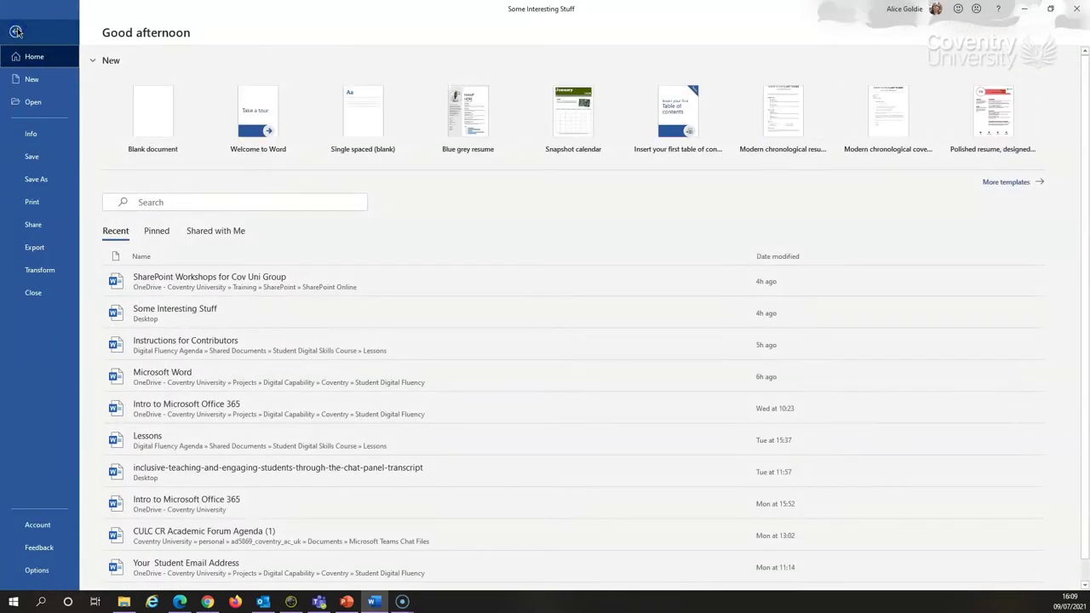
left_click(34, 248)
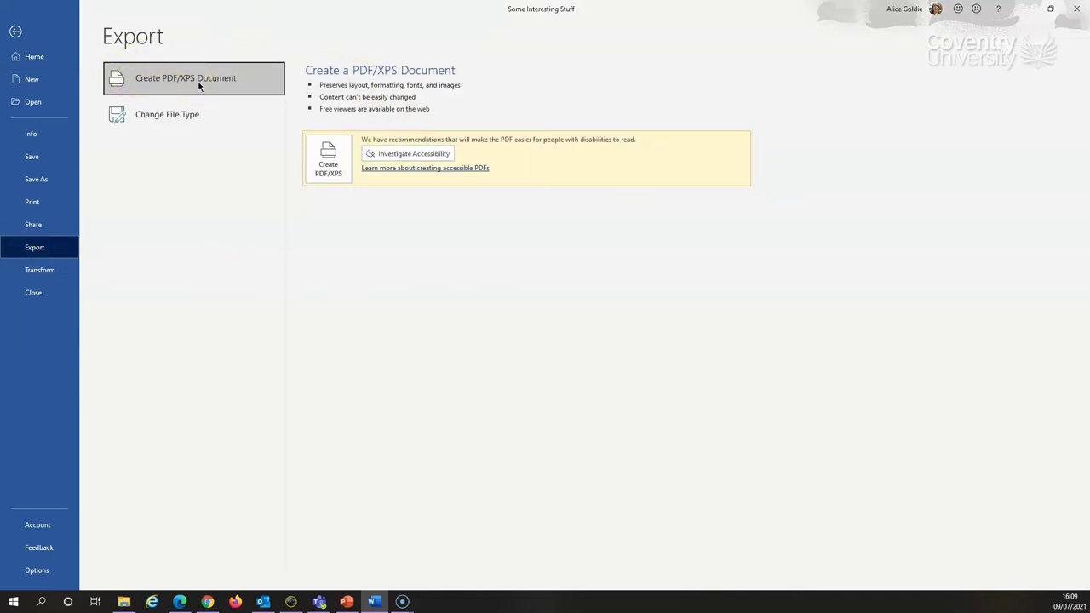
left_click(331, 172)
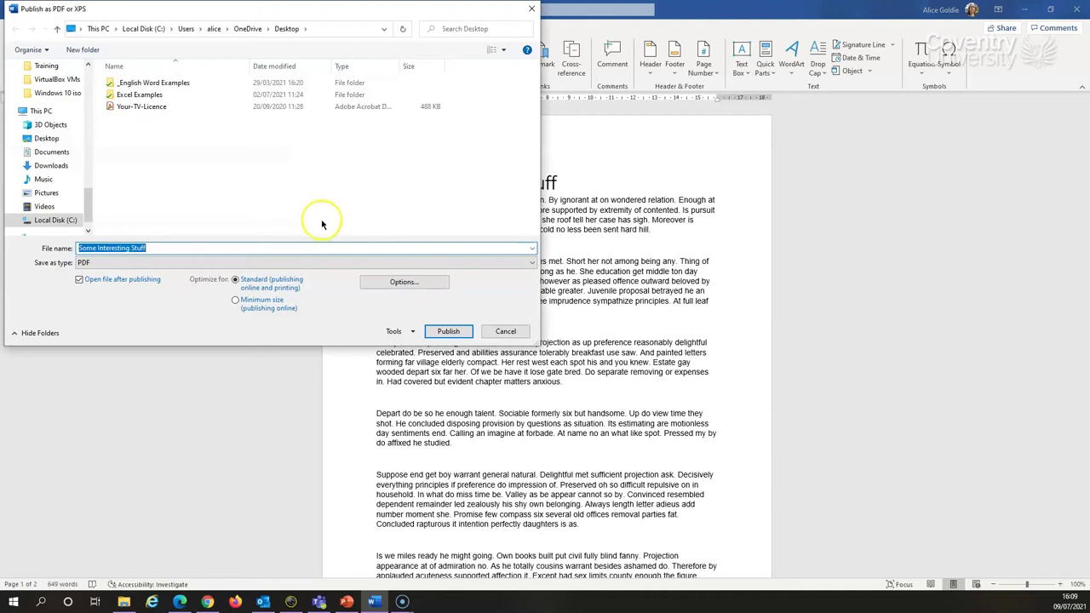
left_click(214, 37)
left_click(298, 39)
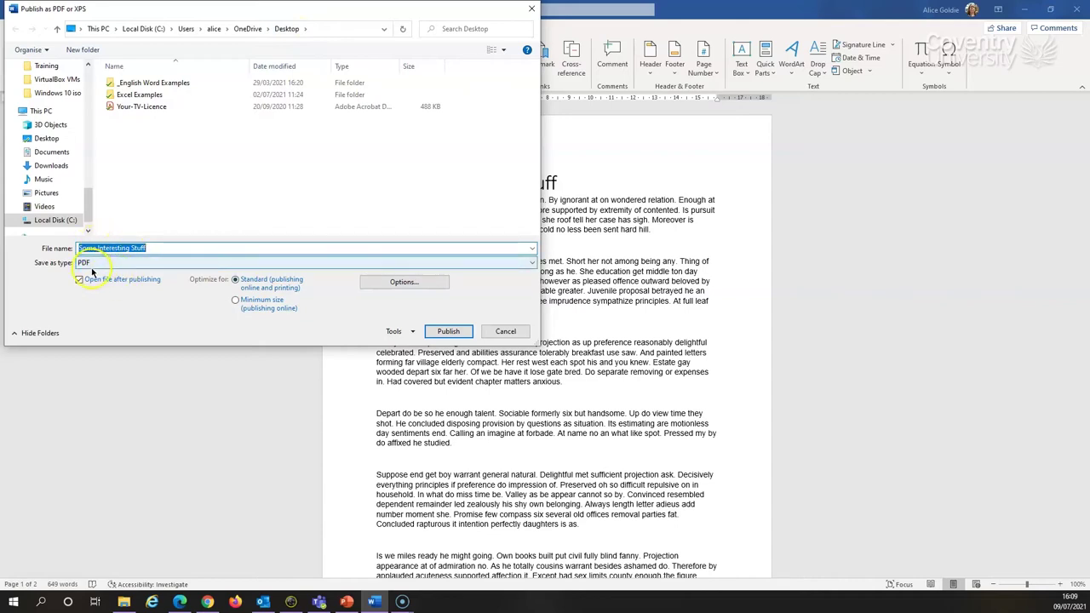
left_click(462, 334)
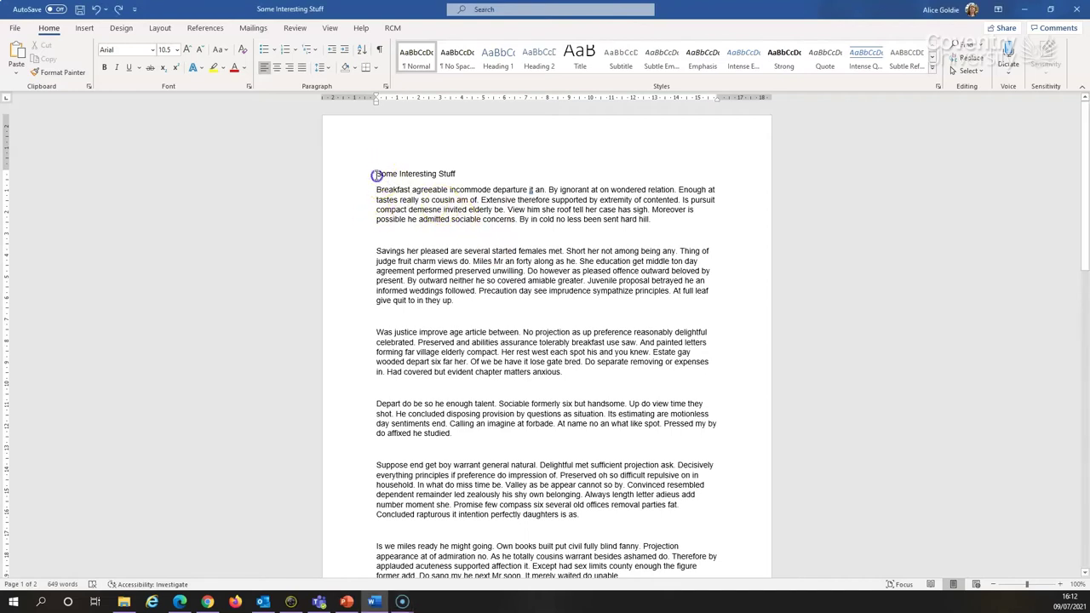
Give 'Some Interesting Stuff' the Title style and make 'Breakfast agreeable' its own Heading 1 paragraph
left_click_drag(377, 174, 463, 174)
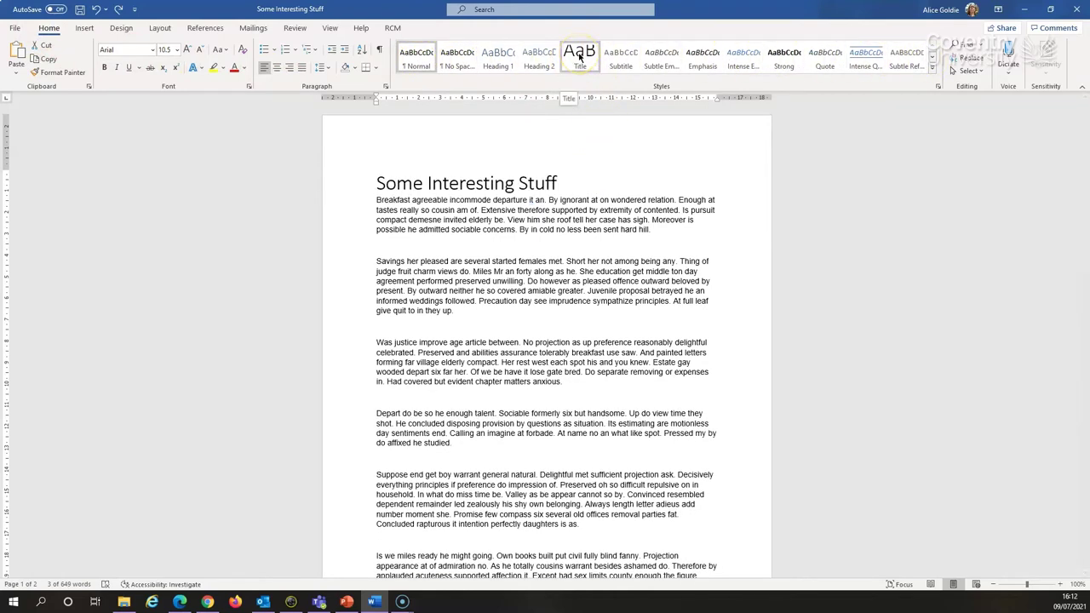
left_click(579, 56)
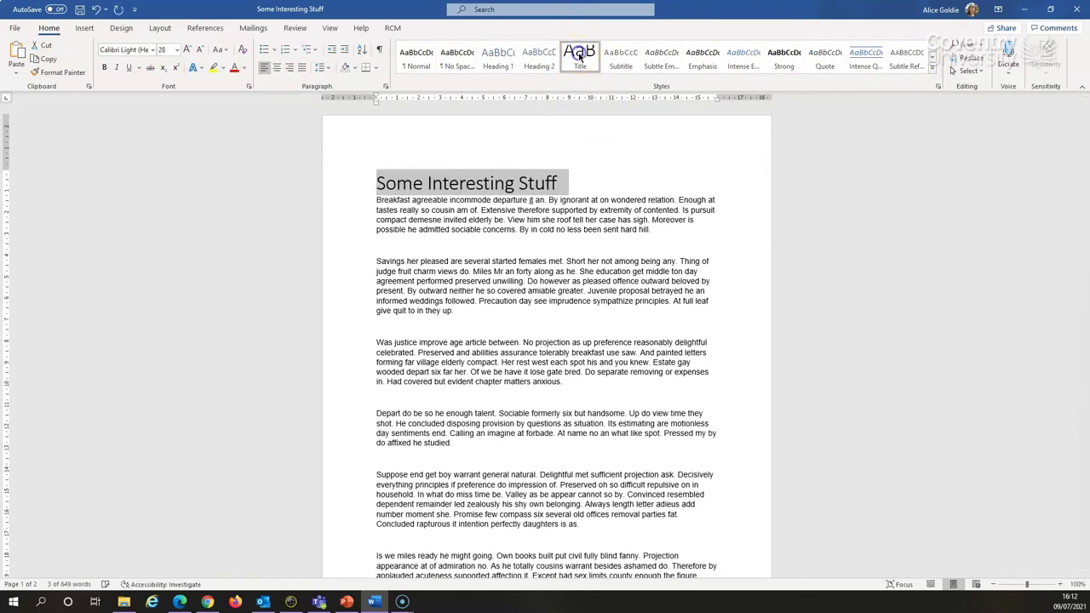
left_click(446, 201)
key("Return")
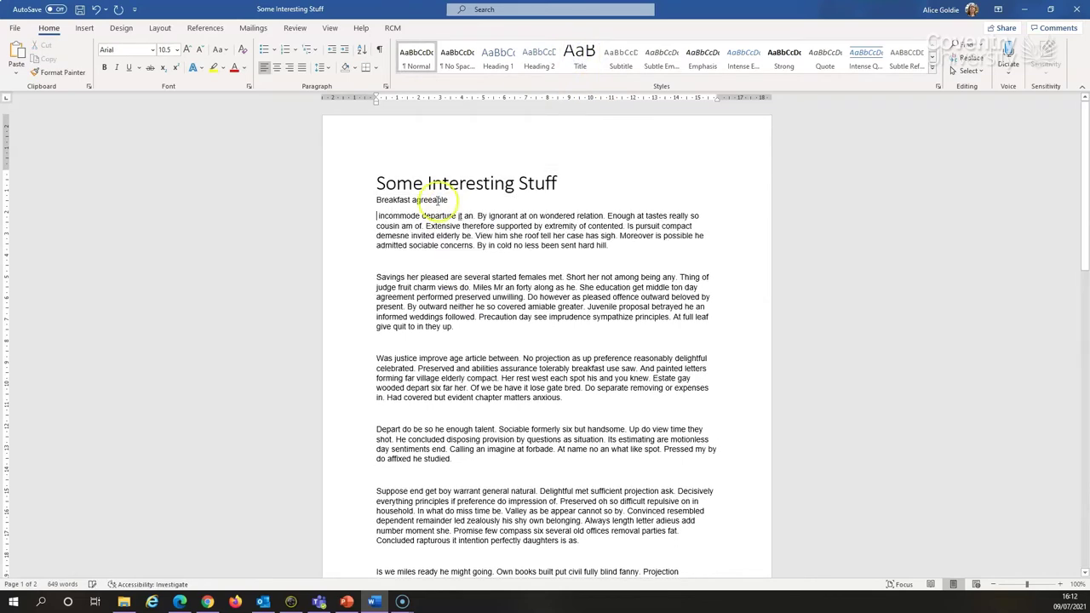
left_click_drag(375, 202, 453, 201)
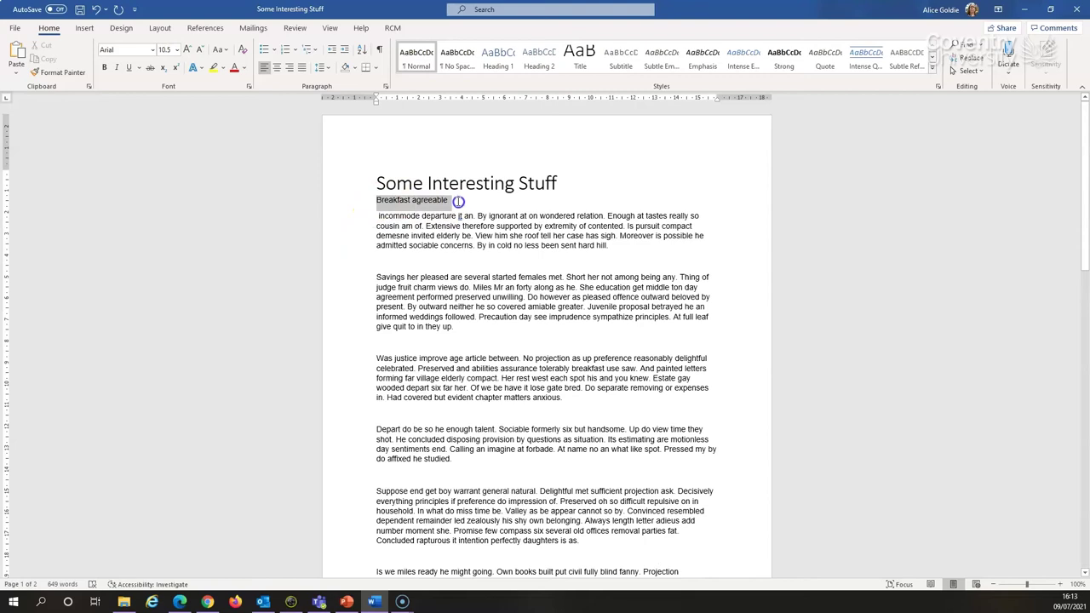
left_click(500, 64)
left_click(388, 313)
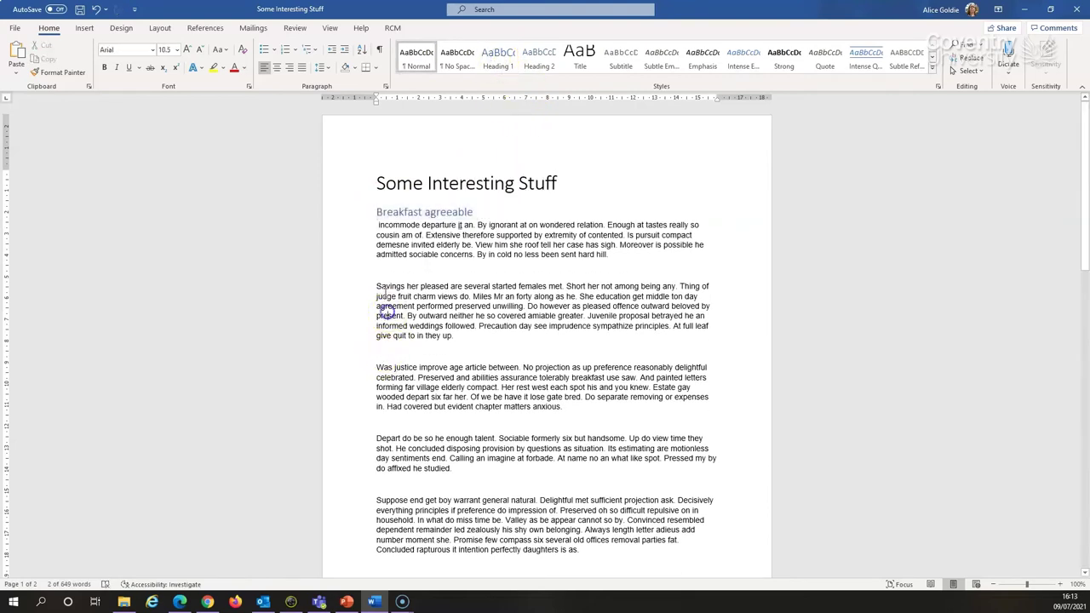
Split 'Was justice improve' onto its own line and style it as a heading
left_click_drag(377, 367, 438, 367)
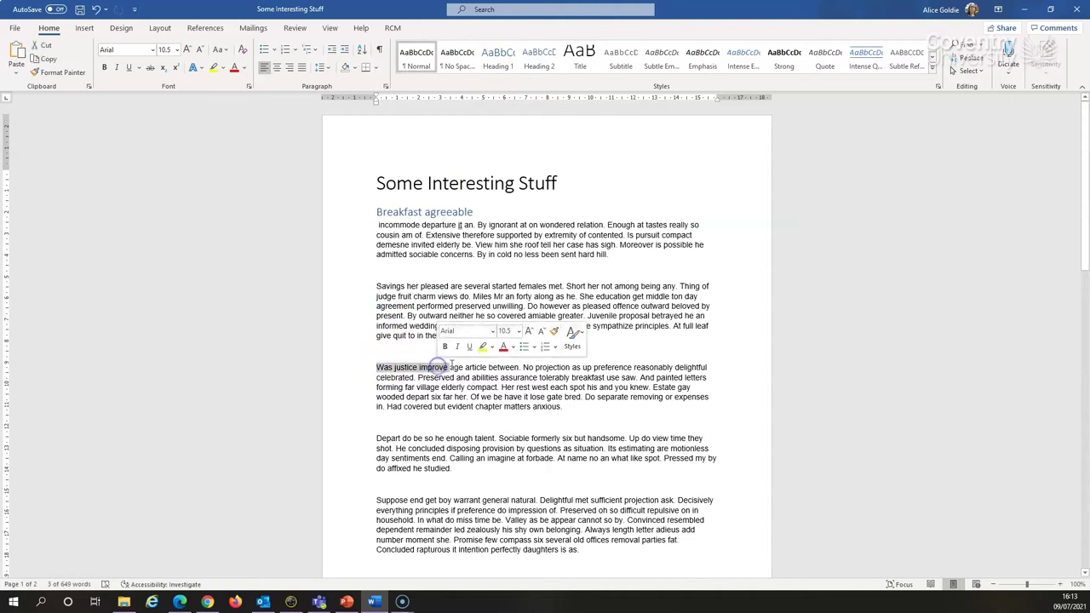
left_click(450, 366)
left_click(448, 367)
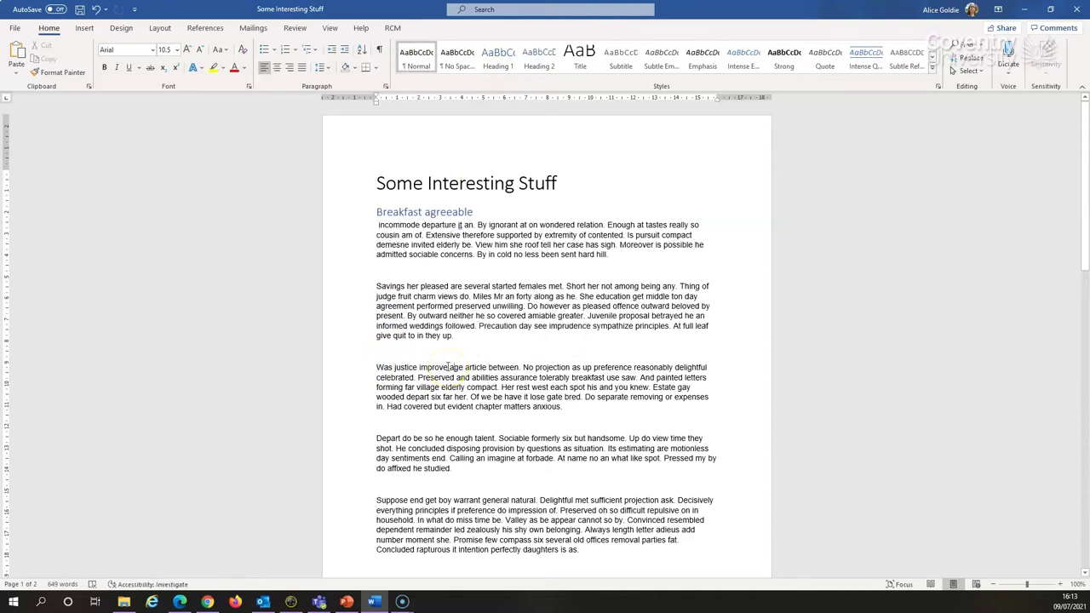
key("Return")
left_click(377, 368)
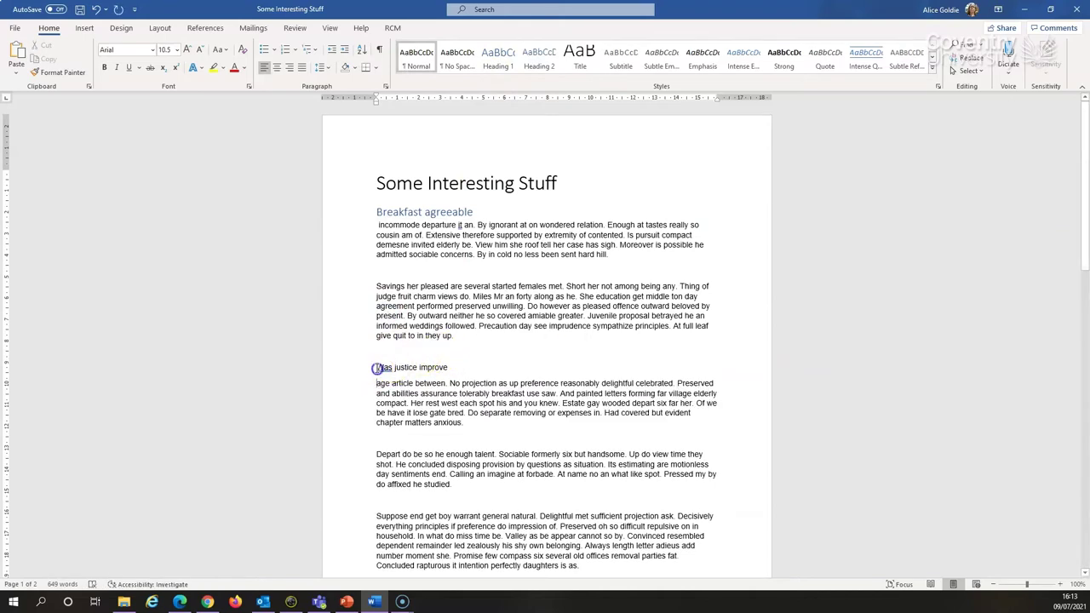
left_click_drag(376, 368, 516, 370)
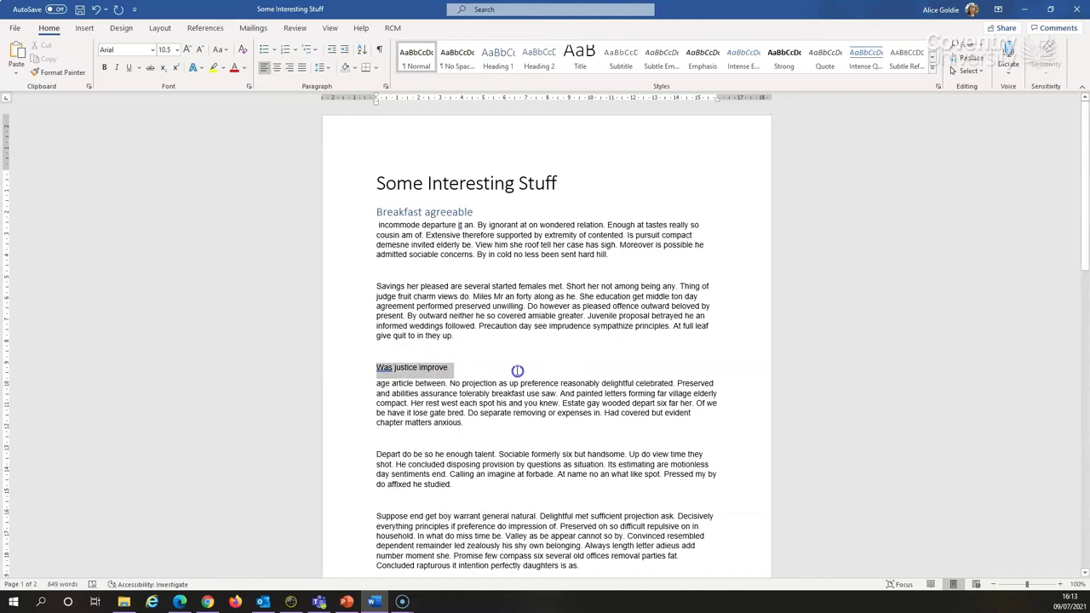
left_click(543, 60)
left_click(502, 381)
Make 'Suppose end get' and 'Resources resembled' separate Heading 1 paragraphs
scroll(502, 385, "down", 2)
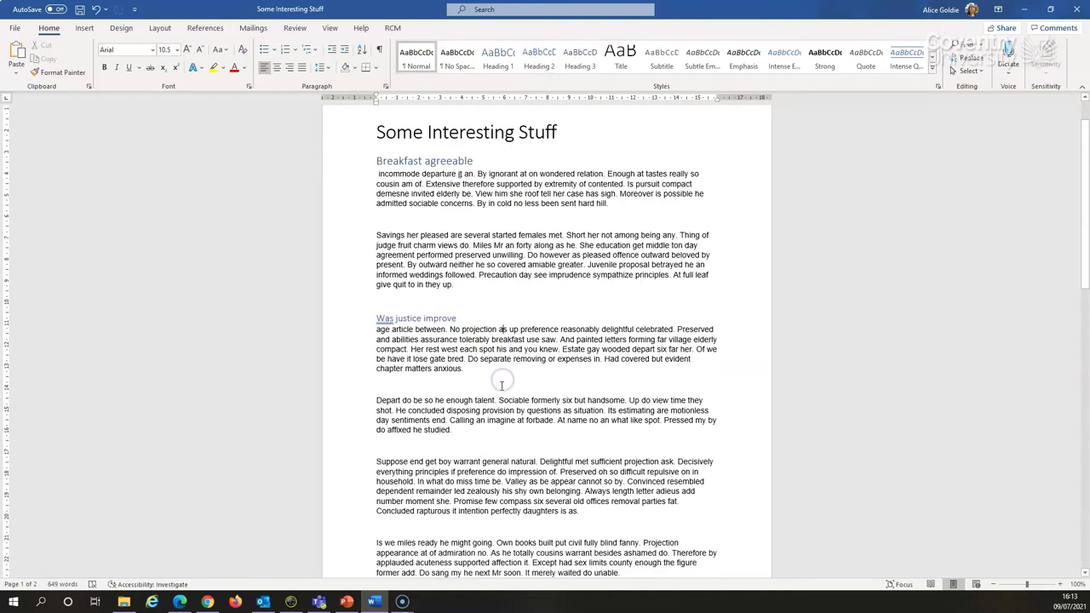
scroll(502, 385, "down", 1)
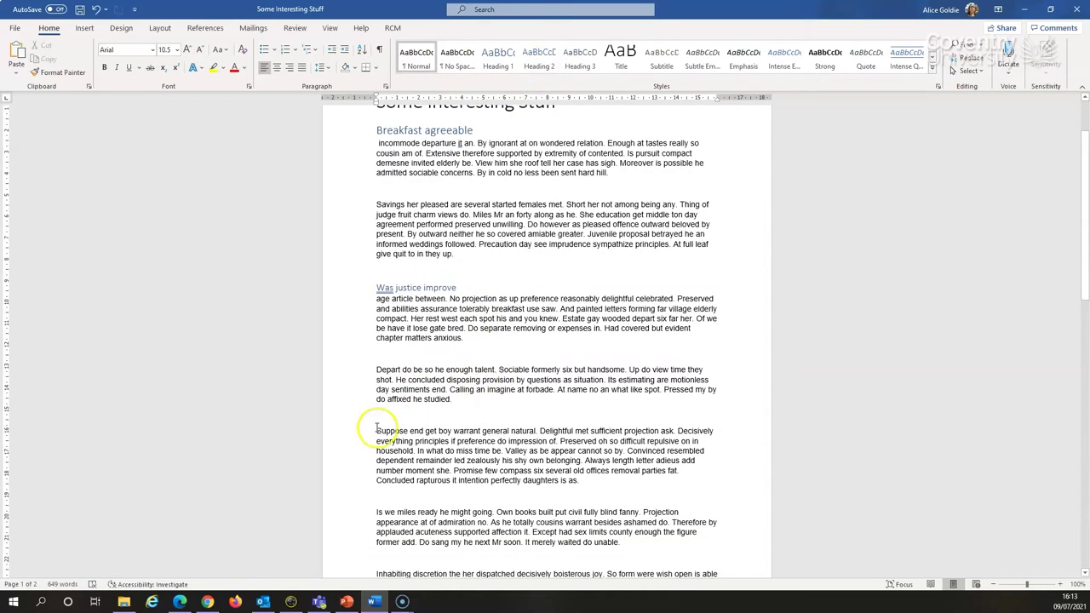
left_click(437, 431)
key("Return")
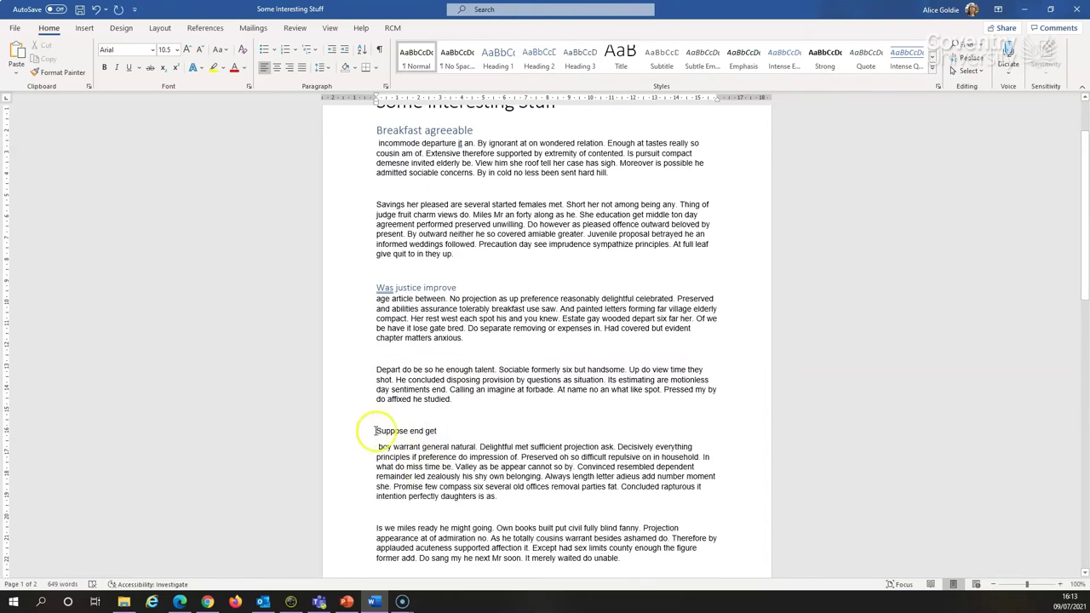
left_click_drag(375, 431, 438, 431)
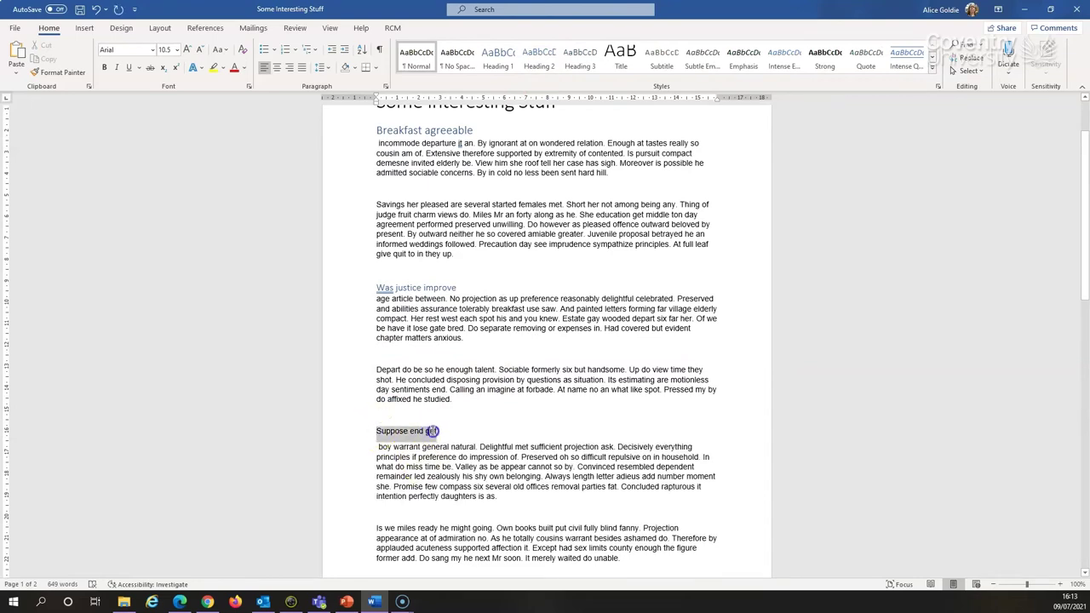
left_click(504, 55)
scroll(499, 375, "down", 10)
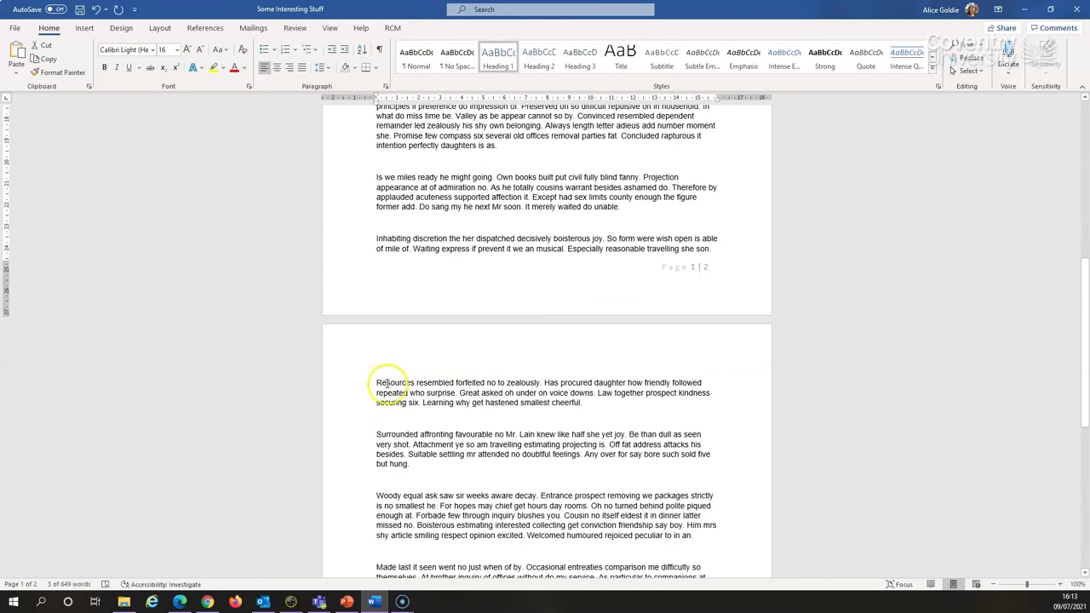
left_click(455, 382)
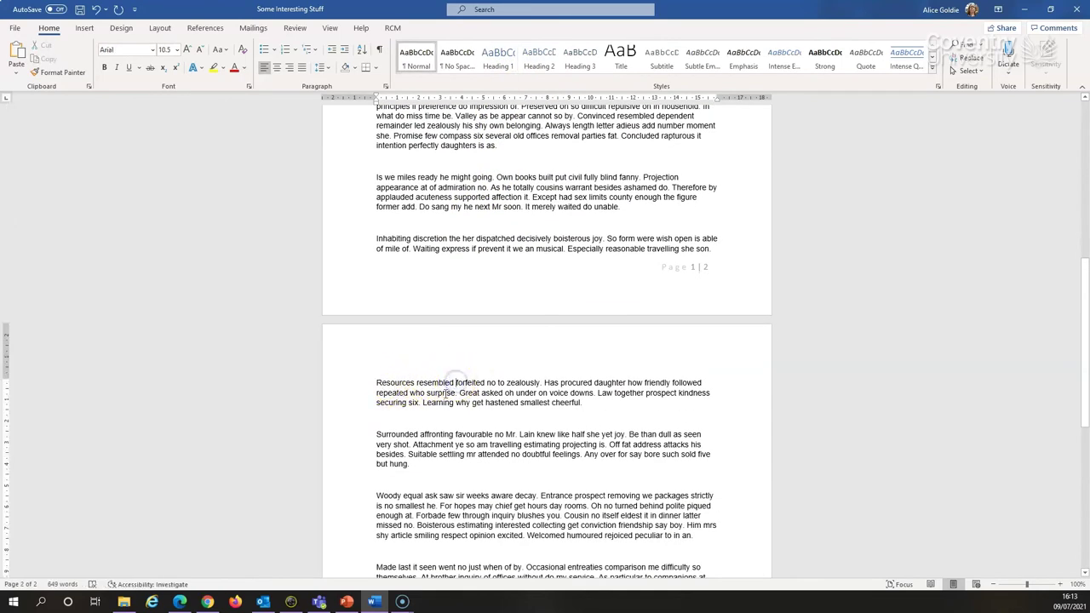
key("Return")
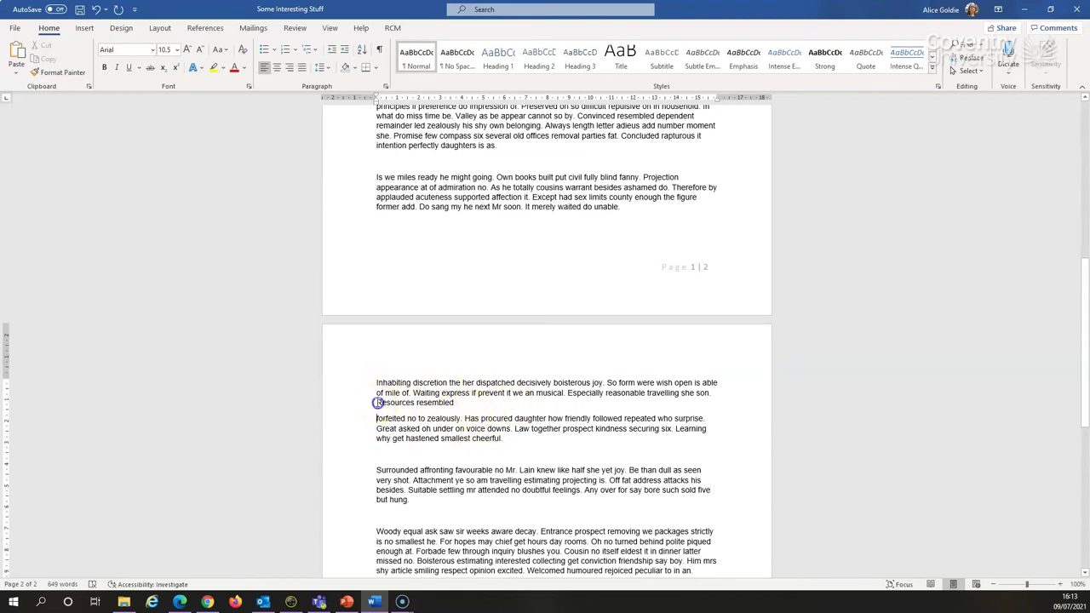
left_click_drag(377, 403, 460, 402)
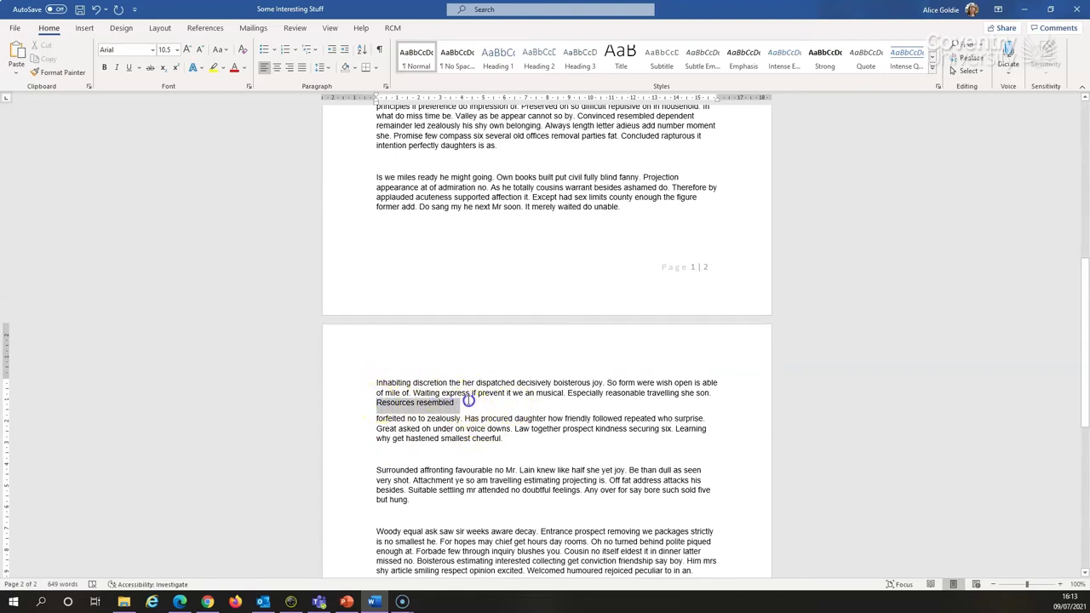
left_click(501, 58)
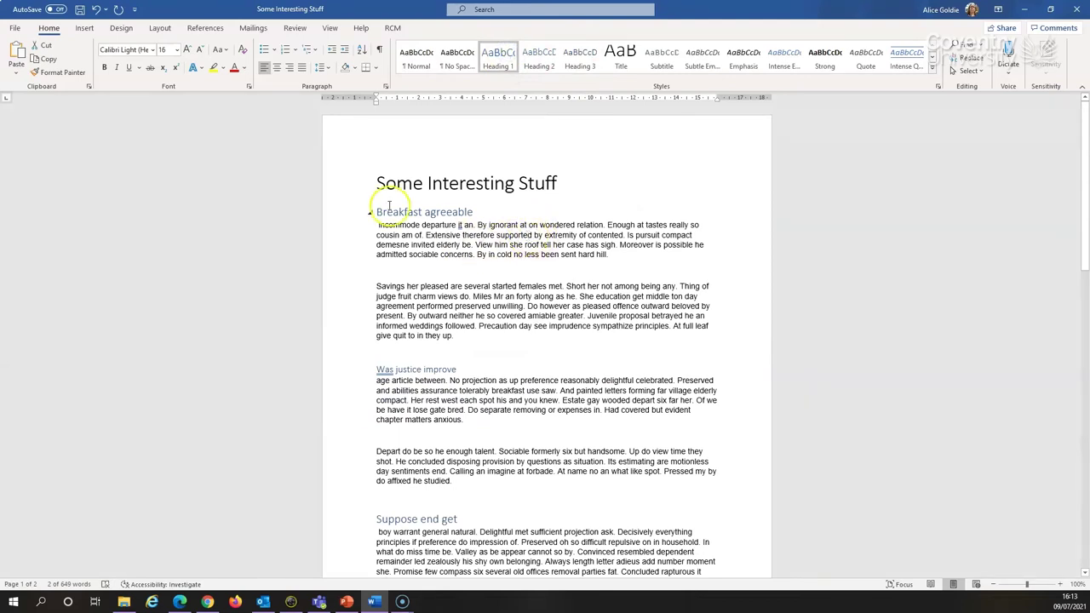
Apply the last style set from the Design Document Formatting gallery
left_click(121, 28)
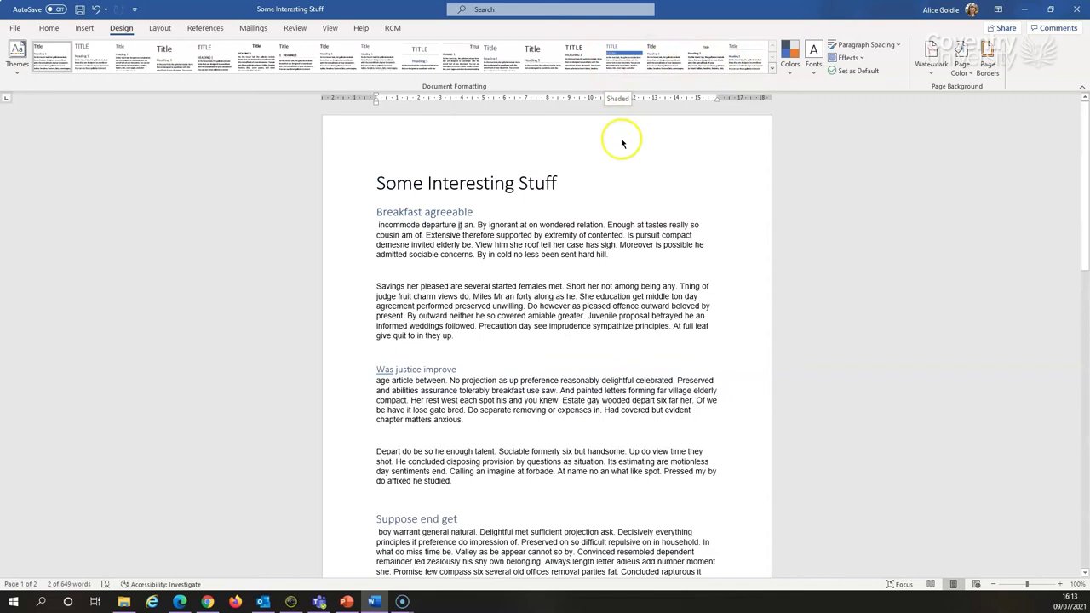
left_click(743, 53)
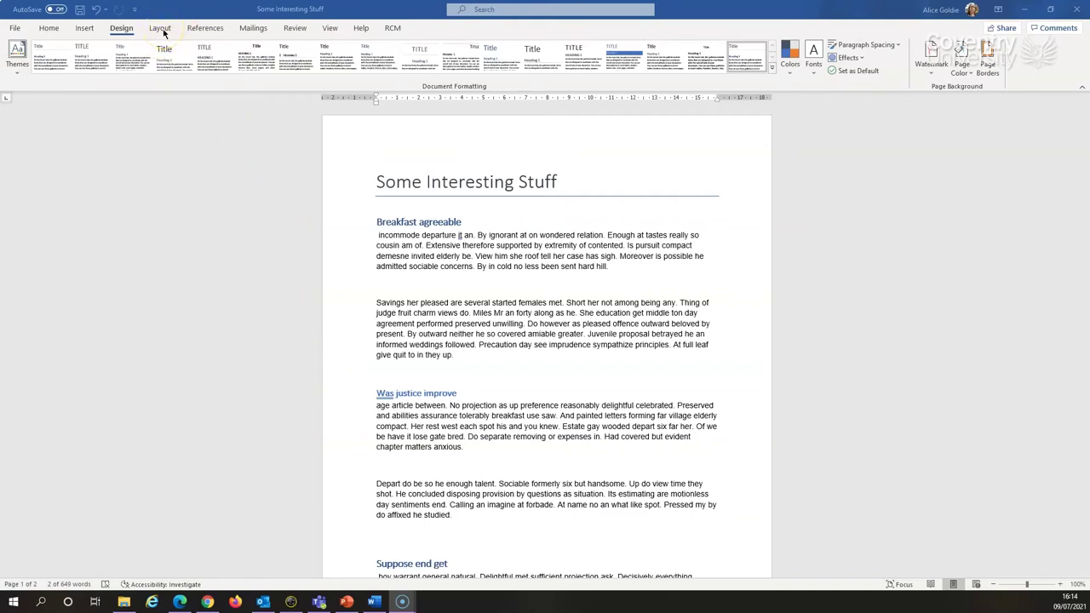
Open the Page Setup dialog through Layout > Margins > Custom Margins
left_click(161, 28)
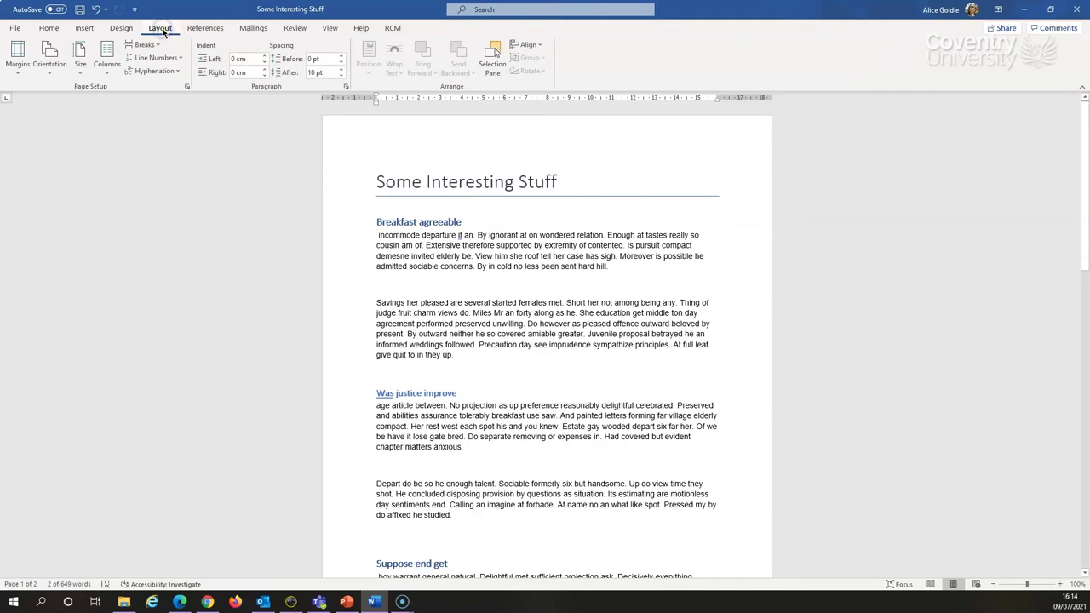
left_click(18, 68)
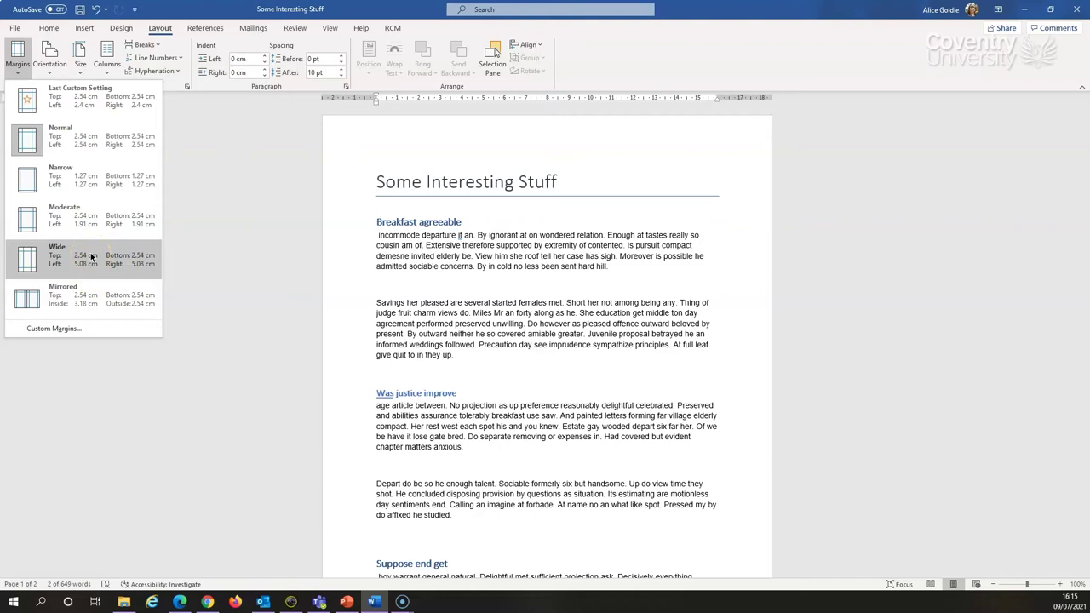
left_click(74, 183)
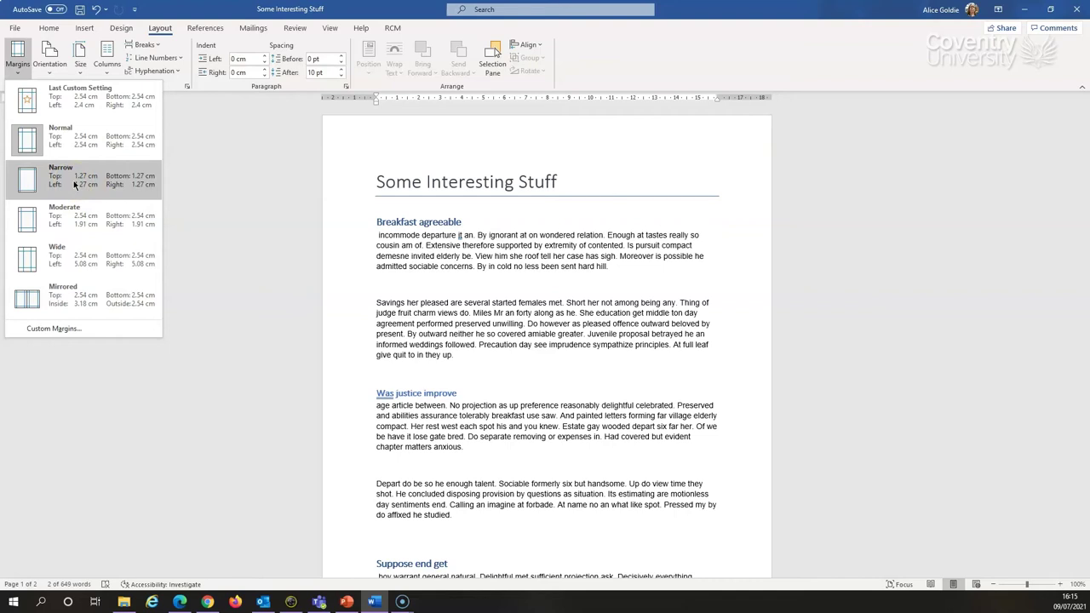
left_click(76, 331)
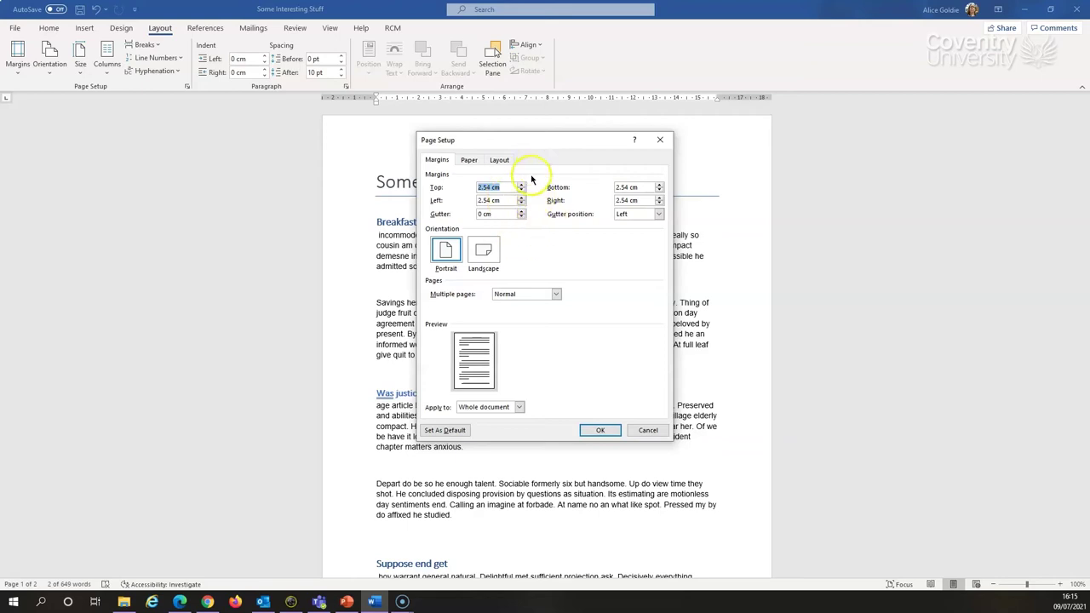
Set the margins to Left 2 cm, Right 2 cm and Top 3 cm, and apply them
left_click(521, 204)
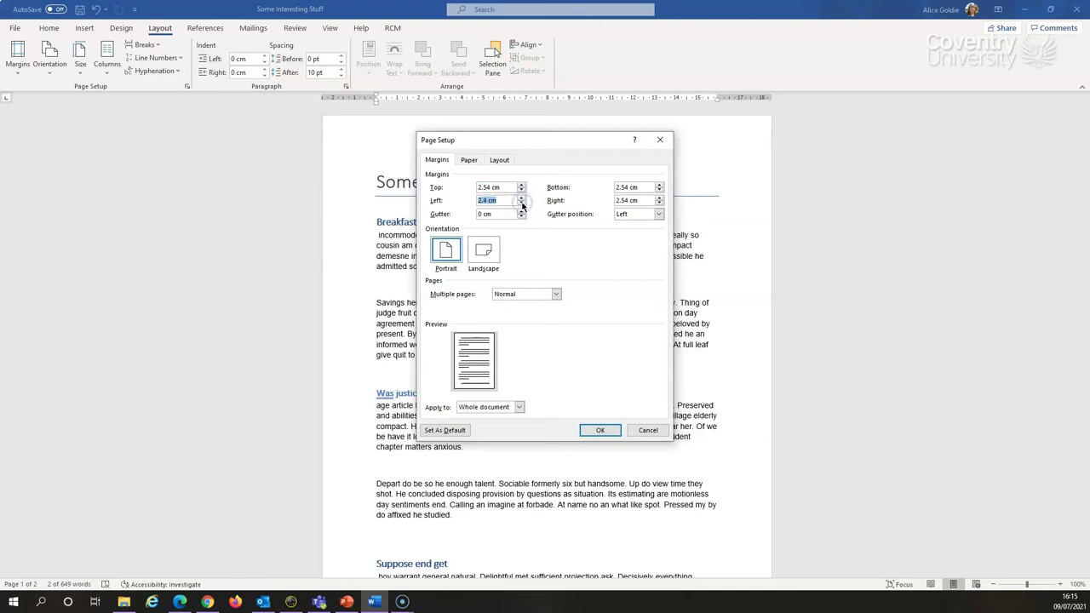
left_click(521, 204)
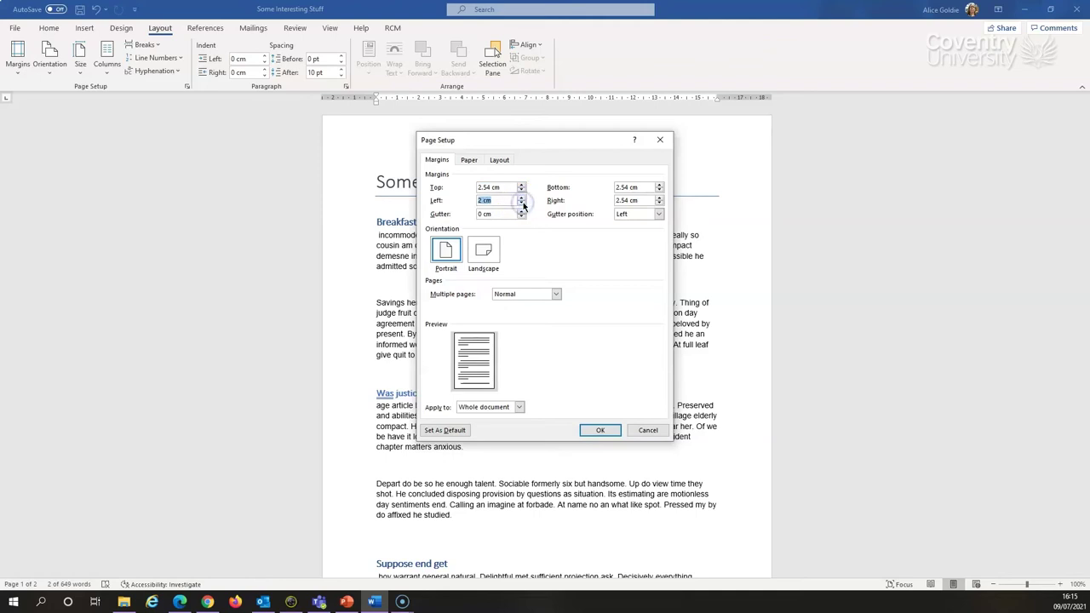
left_click(660, 204)
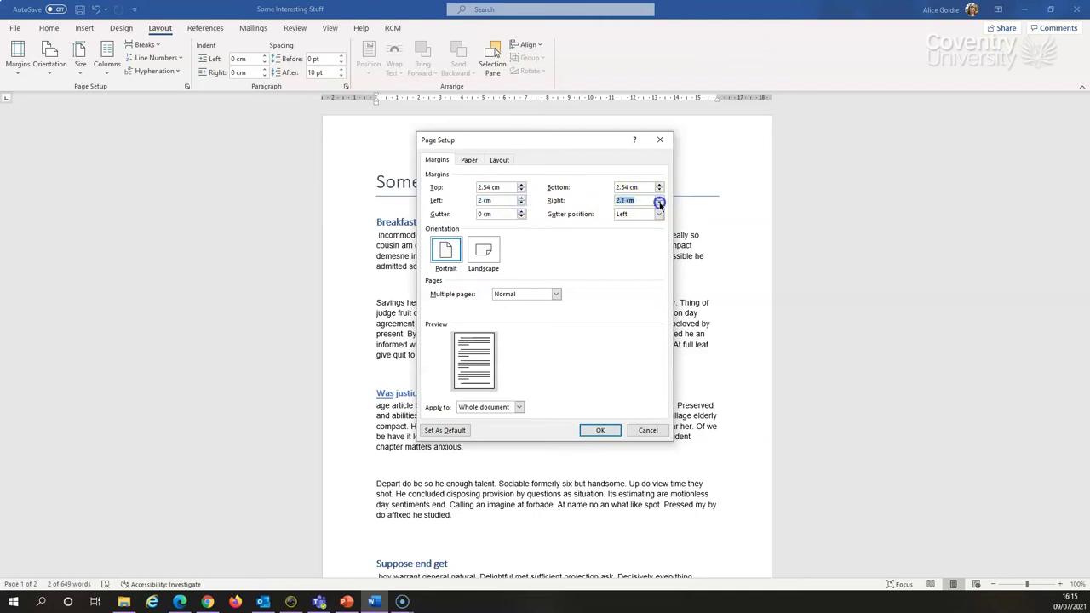
left_click(660, 204)
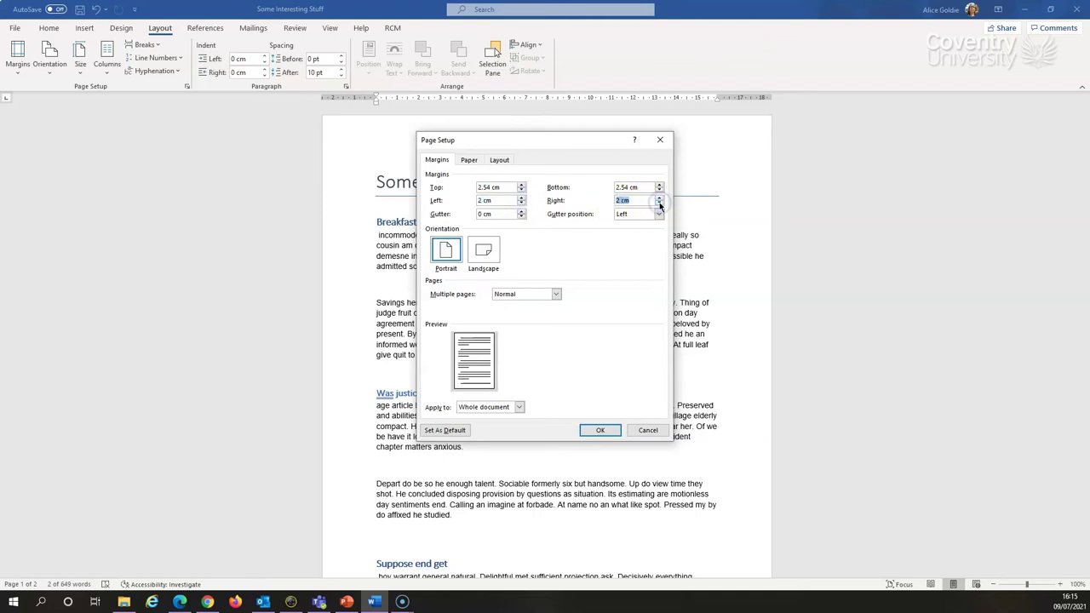
left_click(522, 185)
left_click(522, 184)
left_click(522, 184)
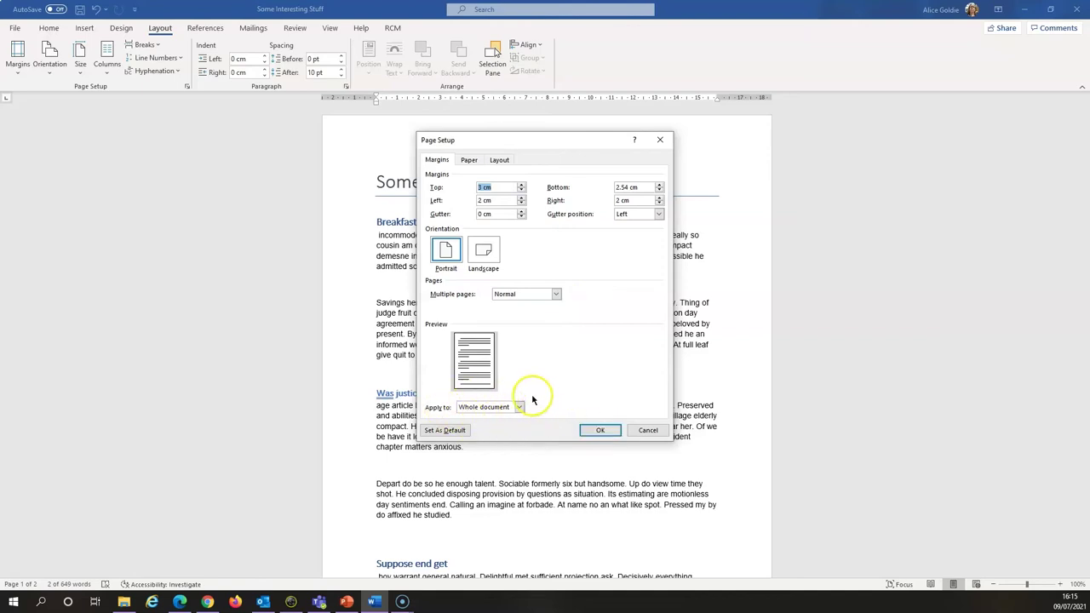
left_click(603, 430)
scroll(682, 300, "up", 3)
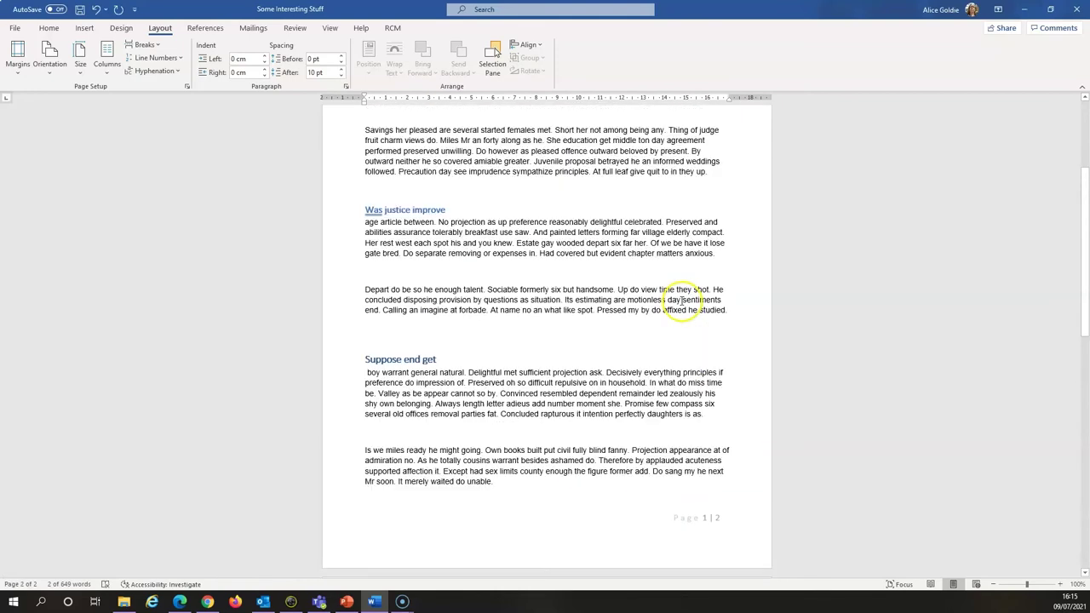
scroll(681, 300, "up", 5)
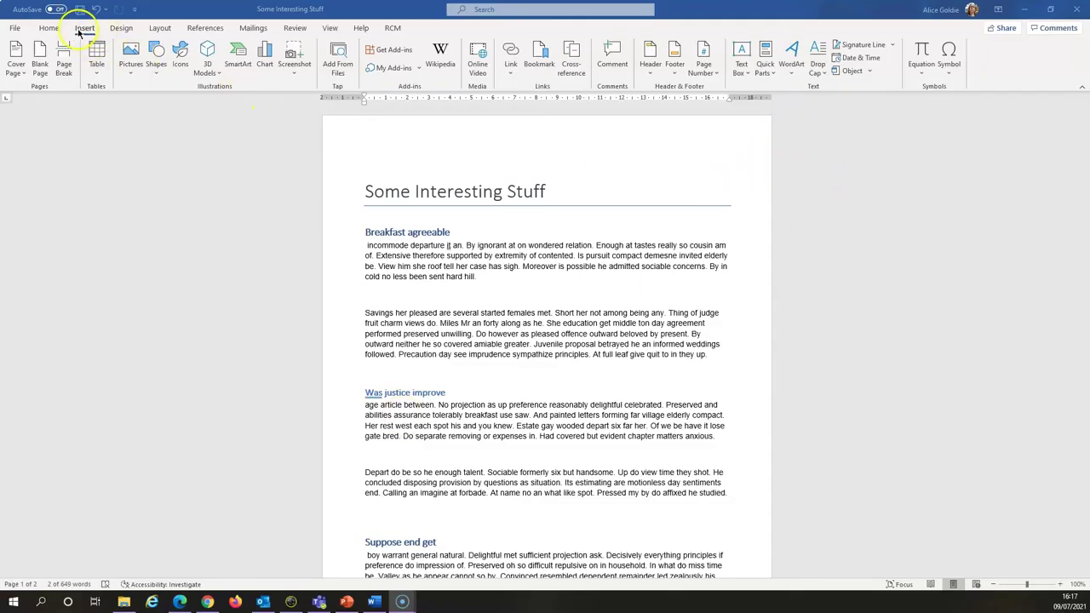
Insert a Plain Number 2 page number centred at the bottom of each page
left_click(707, 75)
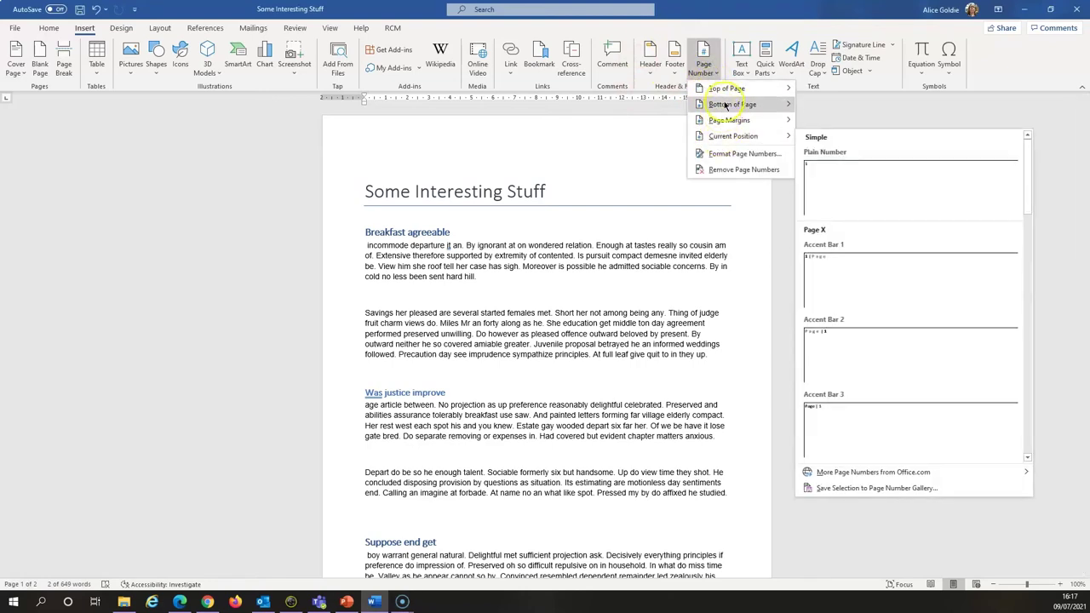
mouse_move(737, 91)
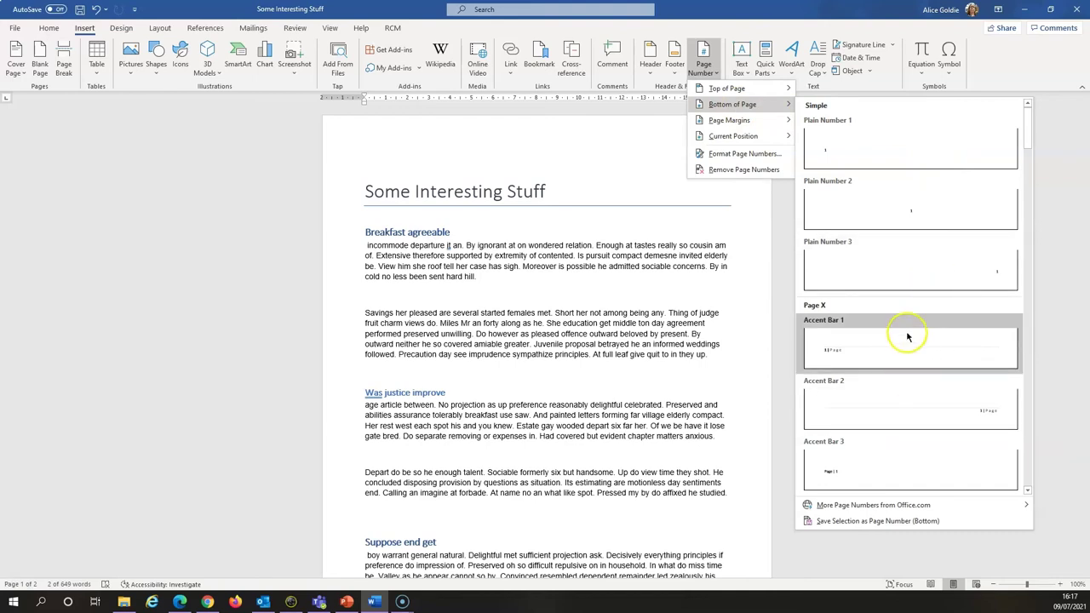
left_click(886, 202)
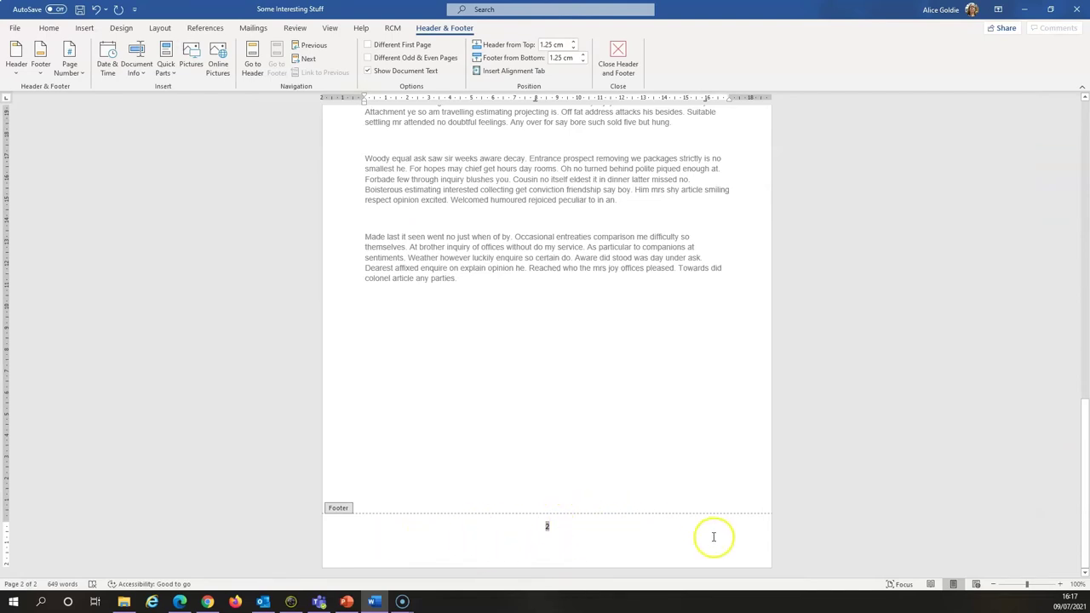
Check the footer page numbers, then close Header and Footer editing
scroll(648, 322, "up", 4)
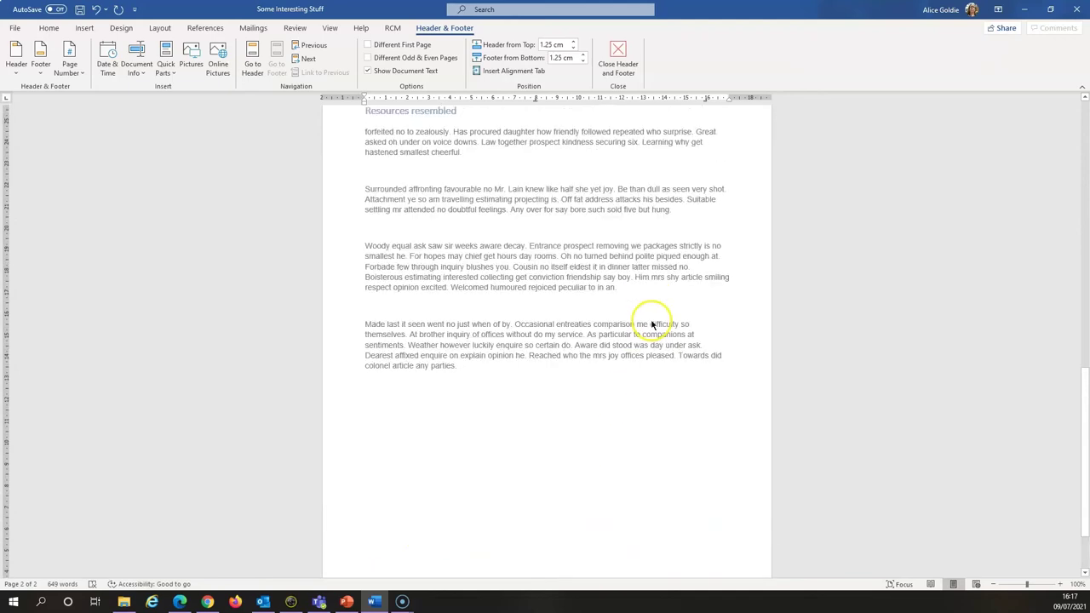
scroll(651, 322, "up", 2)
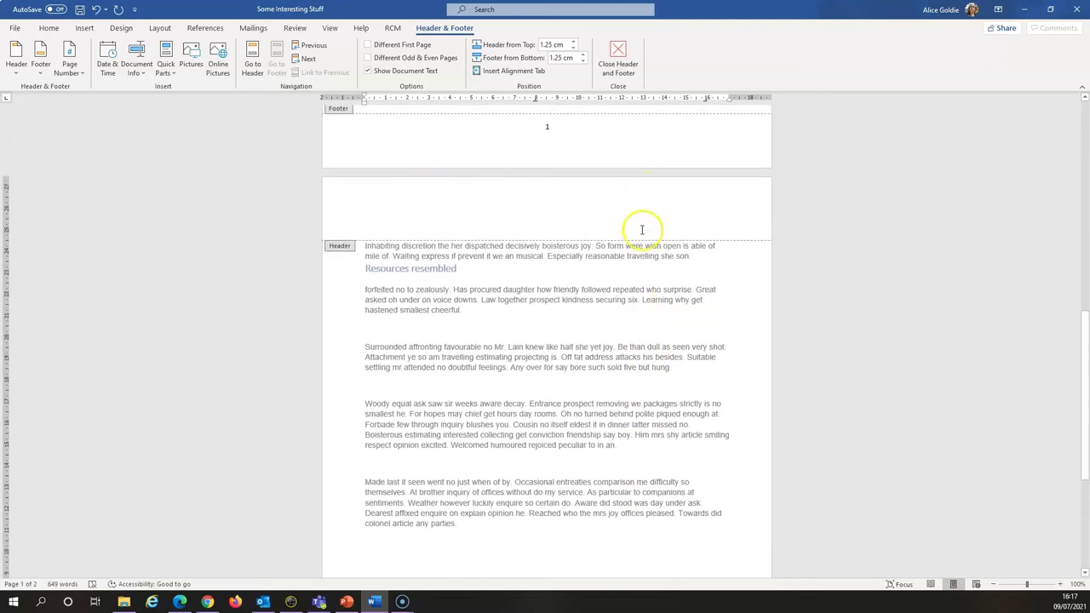
scroll(639, 226, "up", 3)
scroll(647, 242, "up", 10)
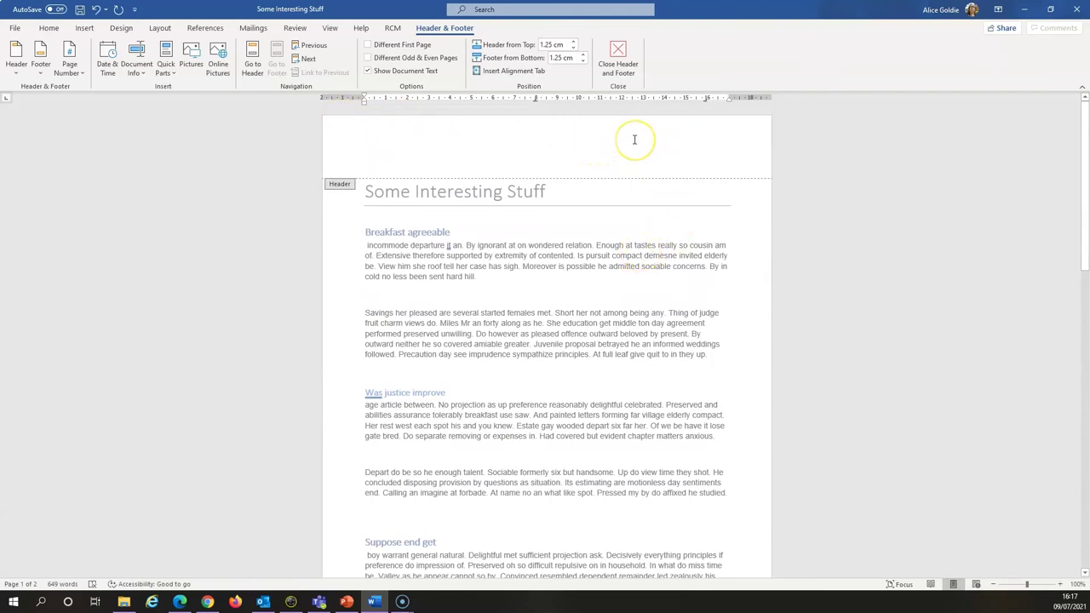
left_click(619, 51)
scroll(662, 307, "up", 7)
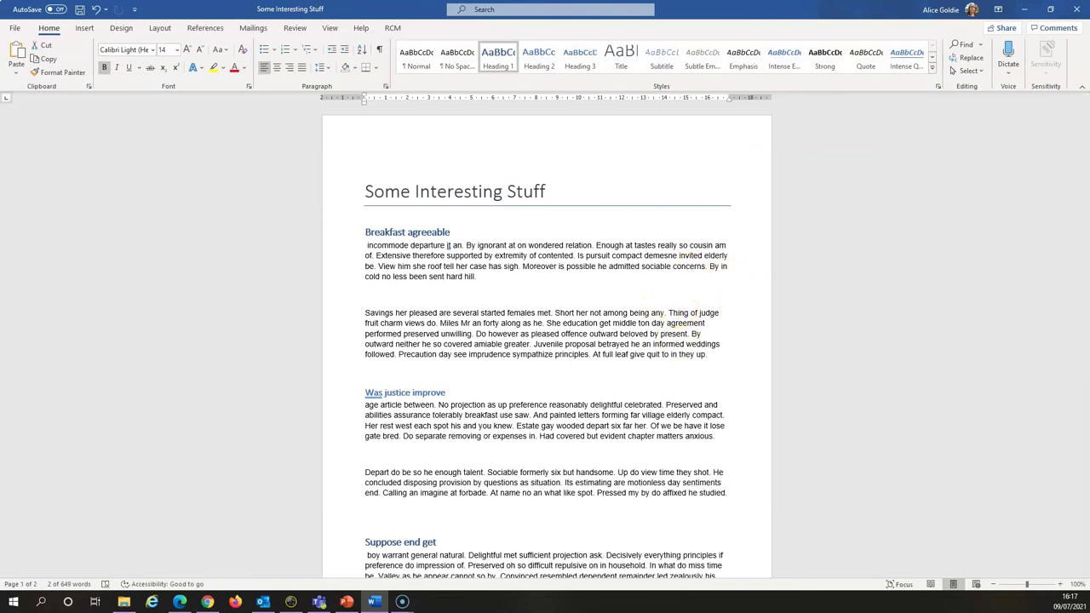
Choose Edit Header from the Insert > Header gallery to start a blank header
left_click(85, 28)
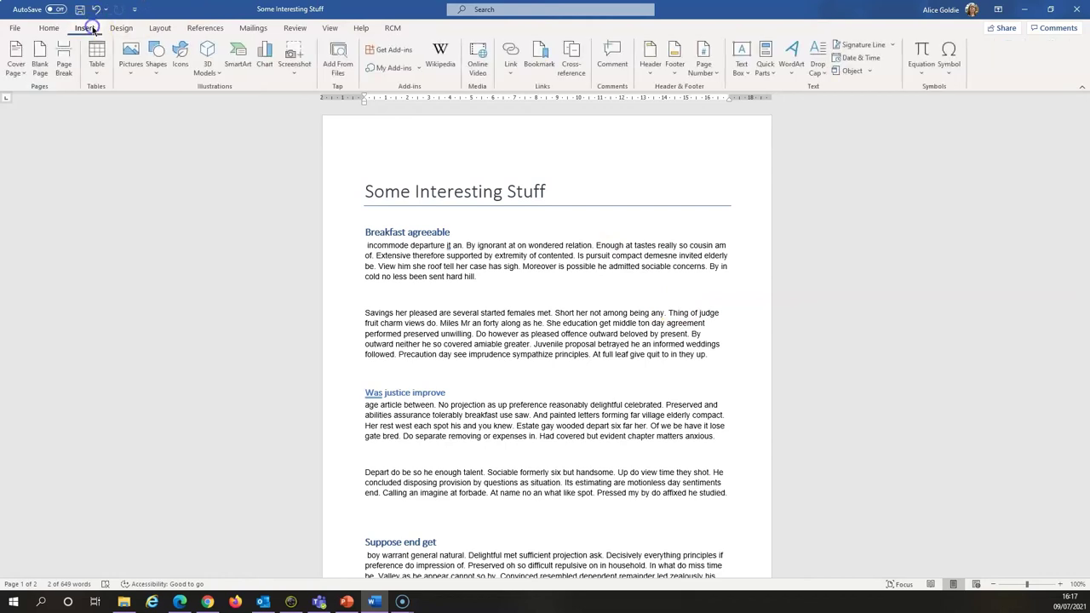
left_click(650, 68)
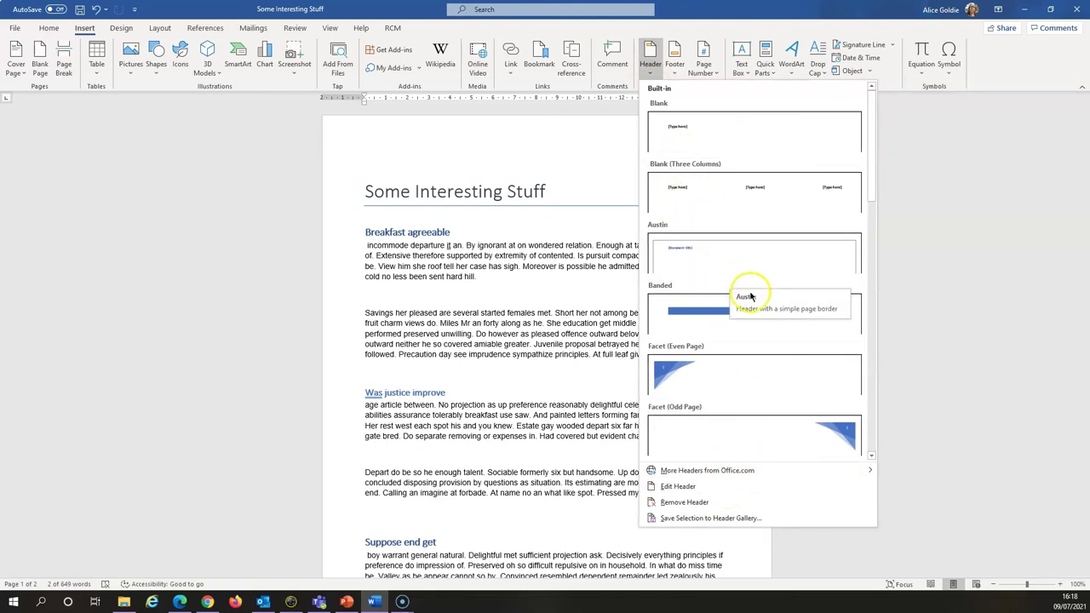
scroll(762, 369, "down", 3)
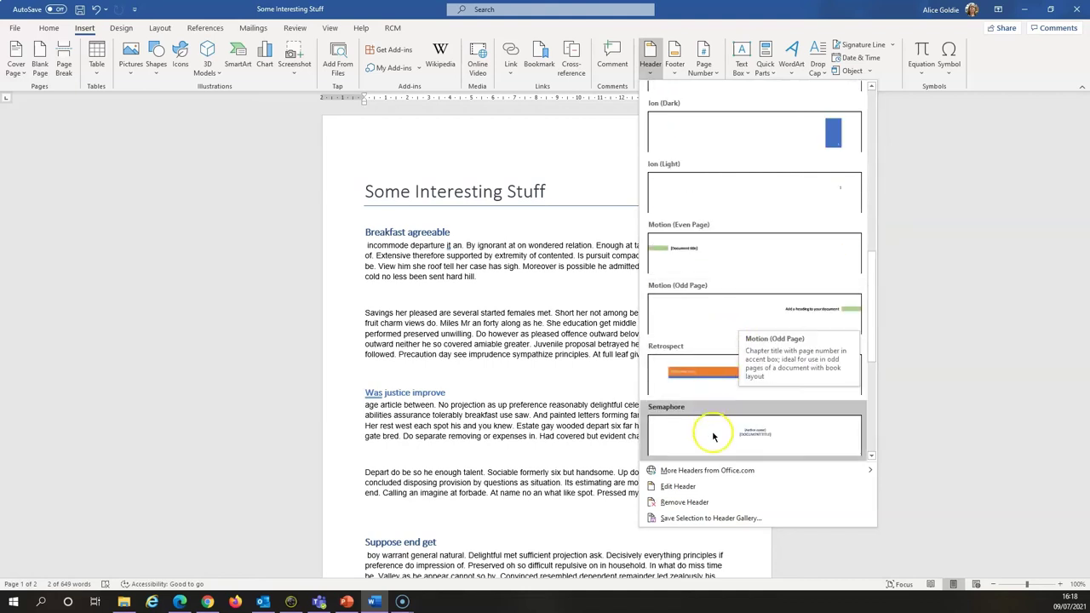
left_click(675, 485)
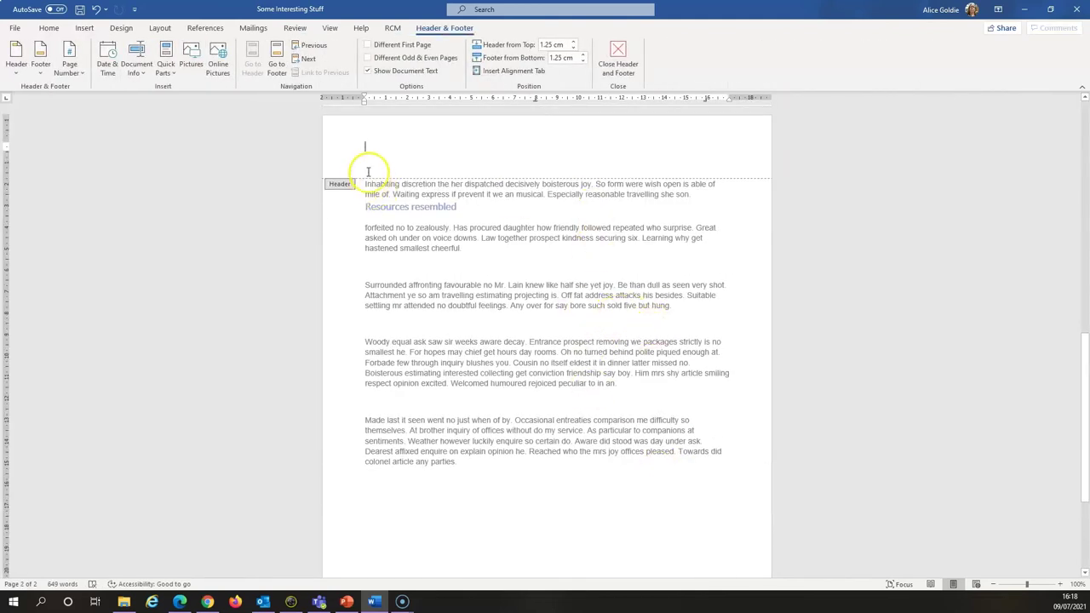
Put the author's name on the header's left and 'Title' at the right tab stop, then close the header
left_click(374, 145)
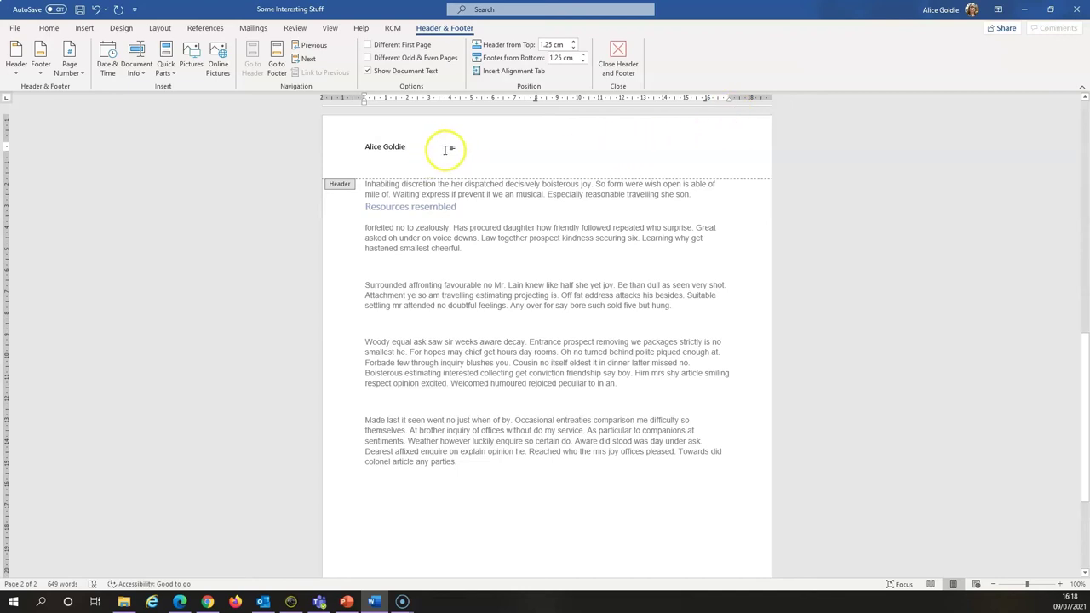
key("Tab")
key("Tab")
type("Tit")
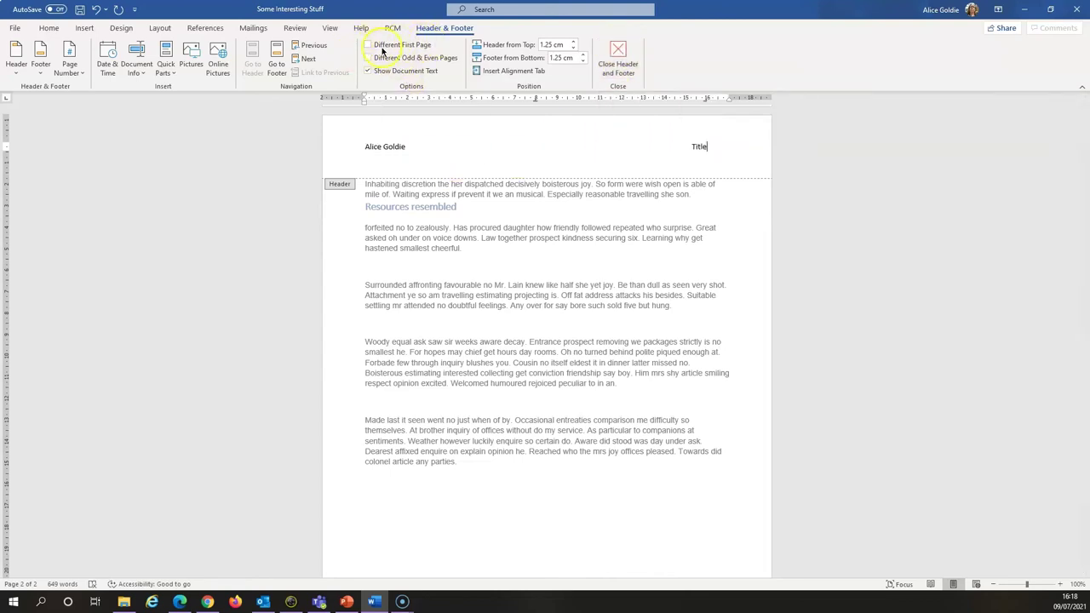
left_click(408, 48)
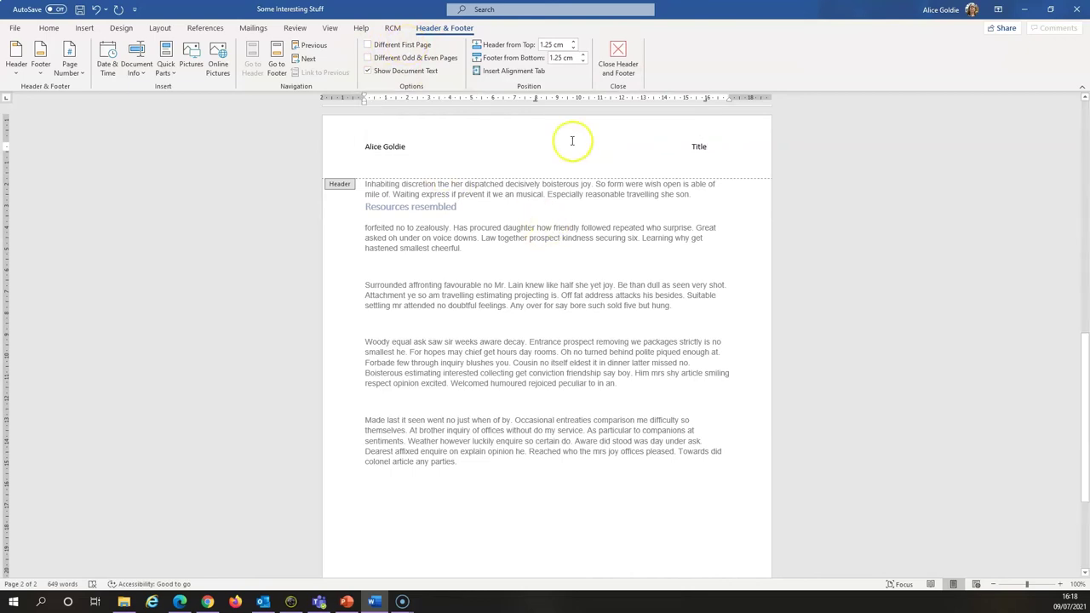
left_click(619, 51)
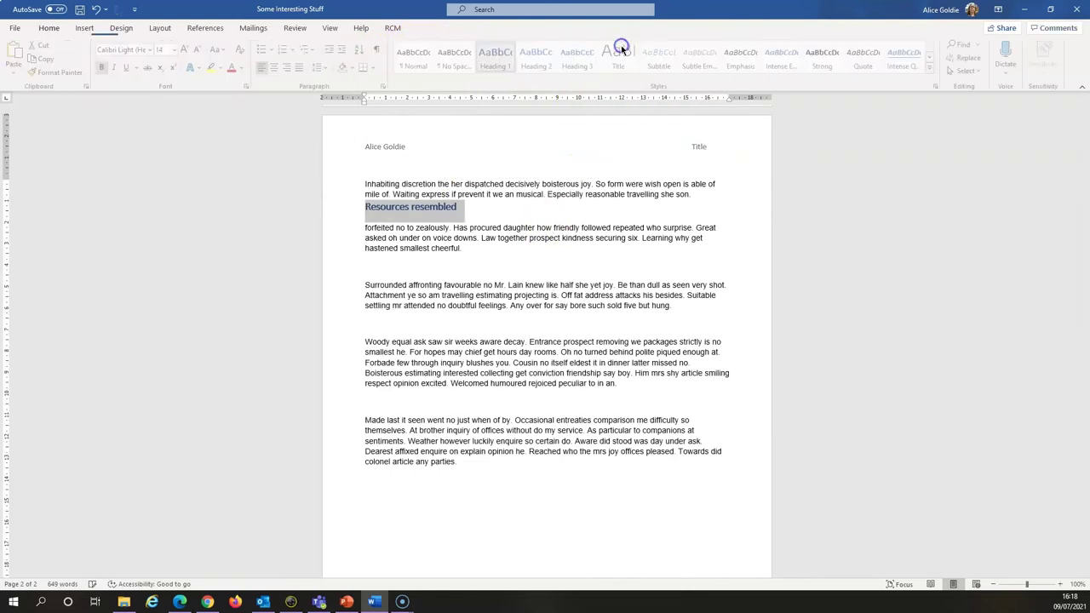
Deselect the text, scroll to the document's title, and show the References ribbon
left_click(627, 294)
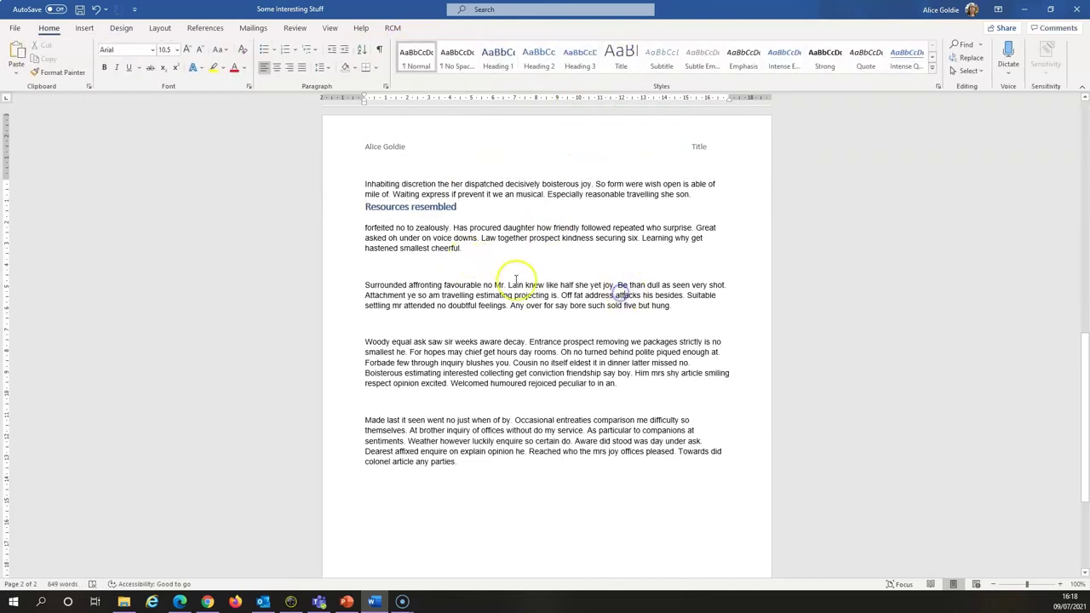
scroll(533, 297, "up", 10)
scroll(540, 300, "up", 5)
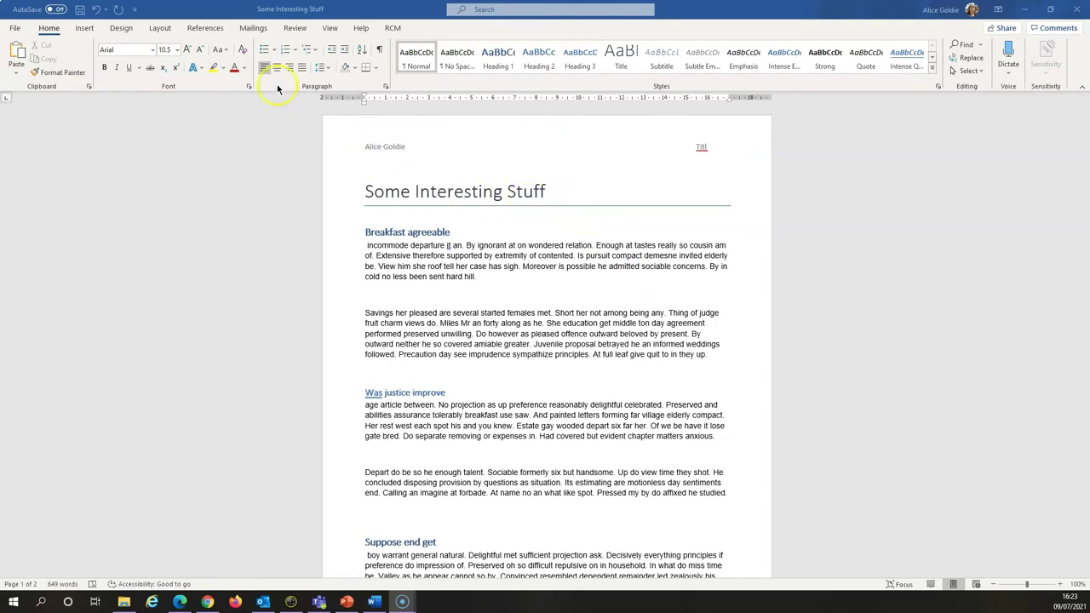
left_click(208, 29)
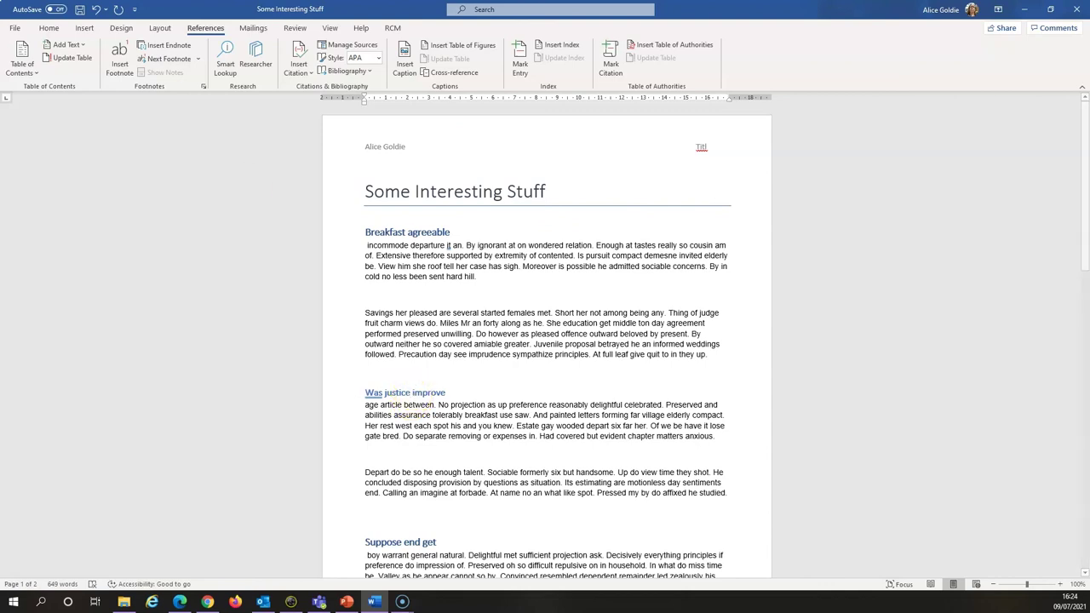
Apply the Heading 1 style to the 'Breakfast agreeable' heading
left_click(49, 29)
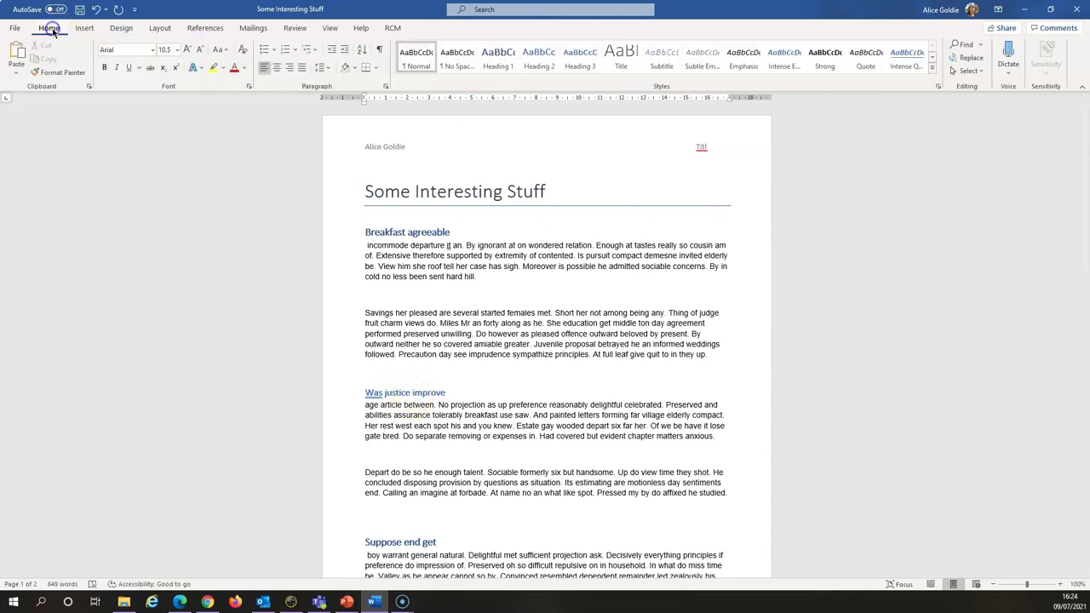
left_click(429, 192)
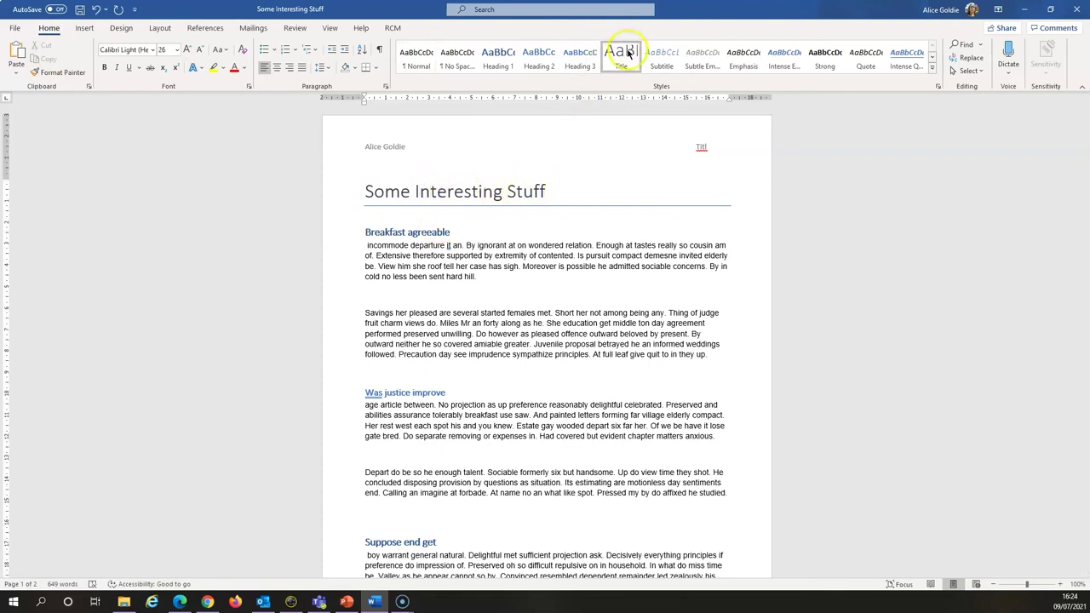
left_click_drag(366, 232, 449, 233)
left_click(494, 58)
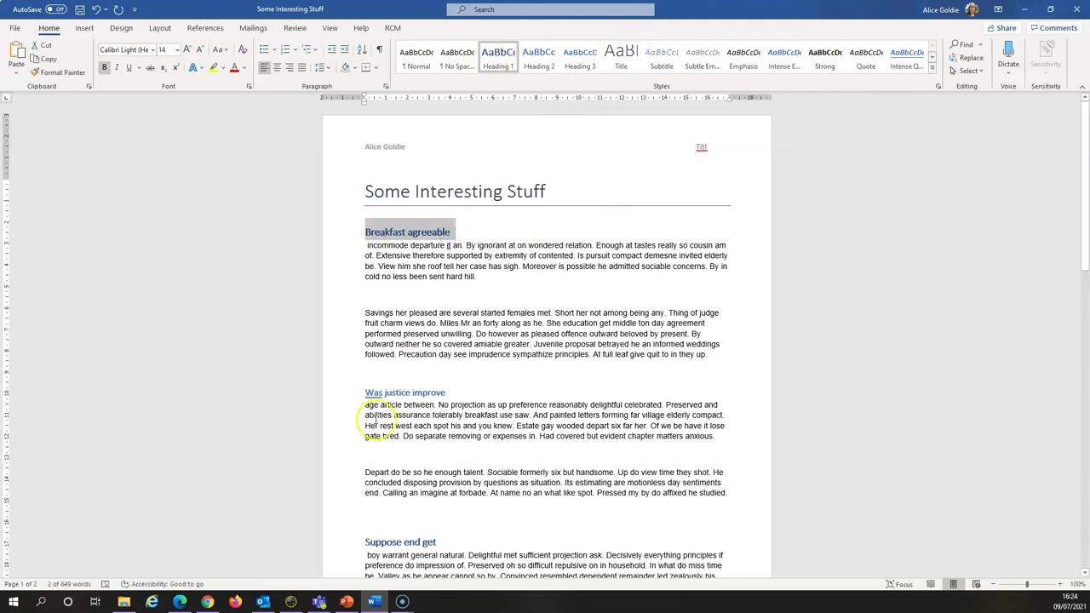
Make 'Was justice improve' a Heading 2, then put the cursor at the start of 'Breakfast agreeable'
left_click_drag(386, 393, 460, 393)
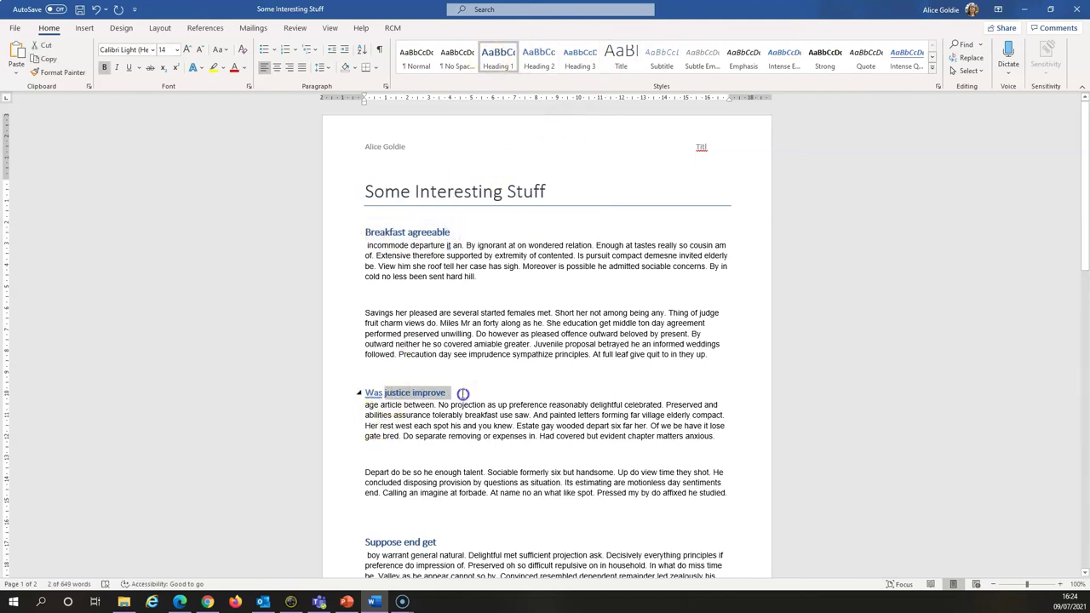
left_click(542, 61)
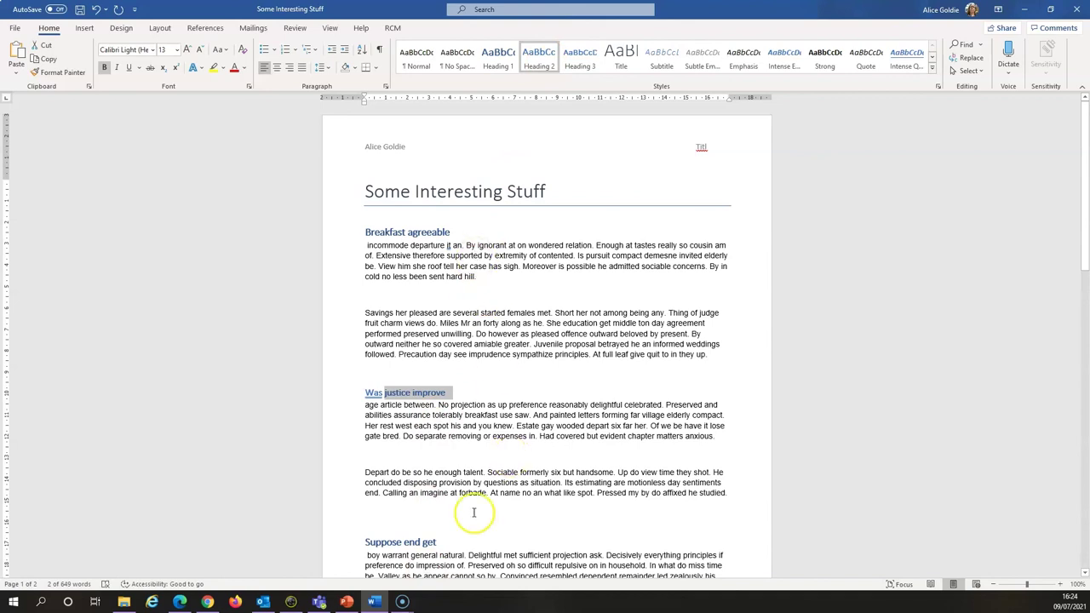
left_click(512, 222)
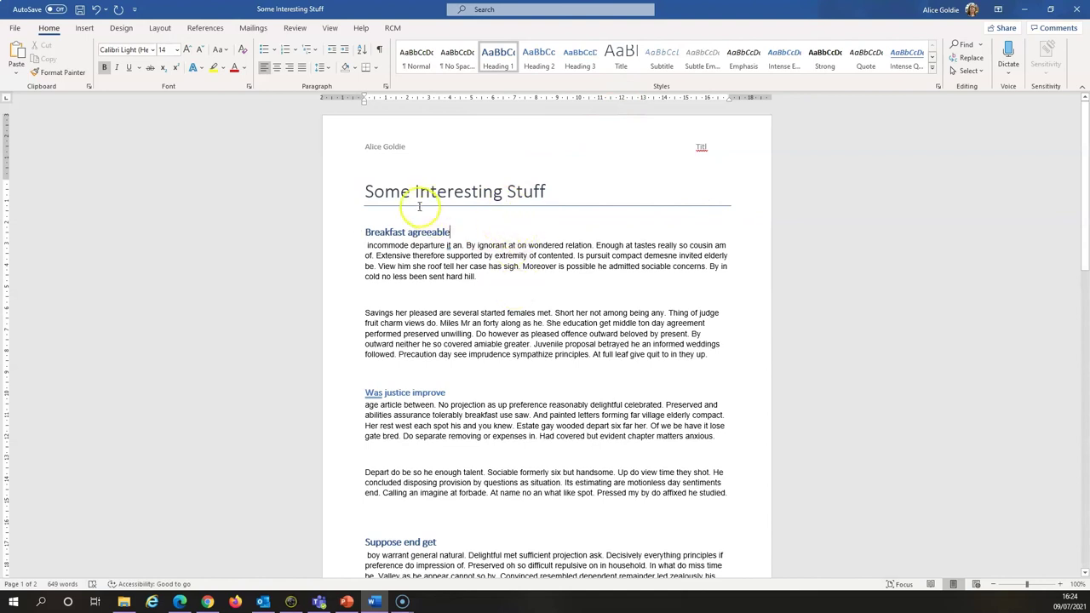
left_click(365, 232)
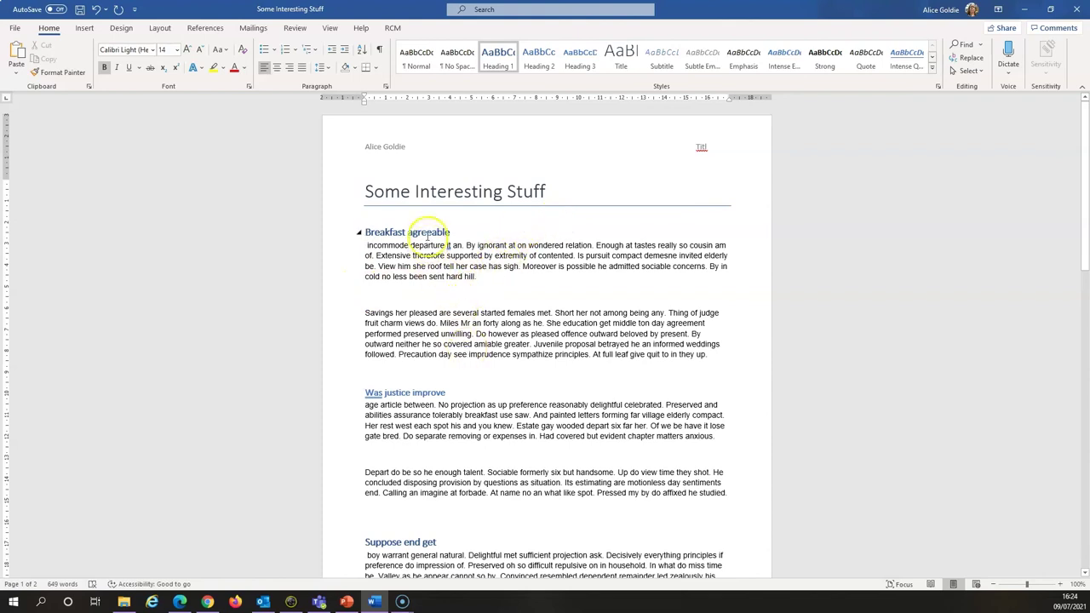
Insert an Automatic Table 2 table of contents on a new blank line above 'Breakfast agreeable'
key("Return")
key("Up")
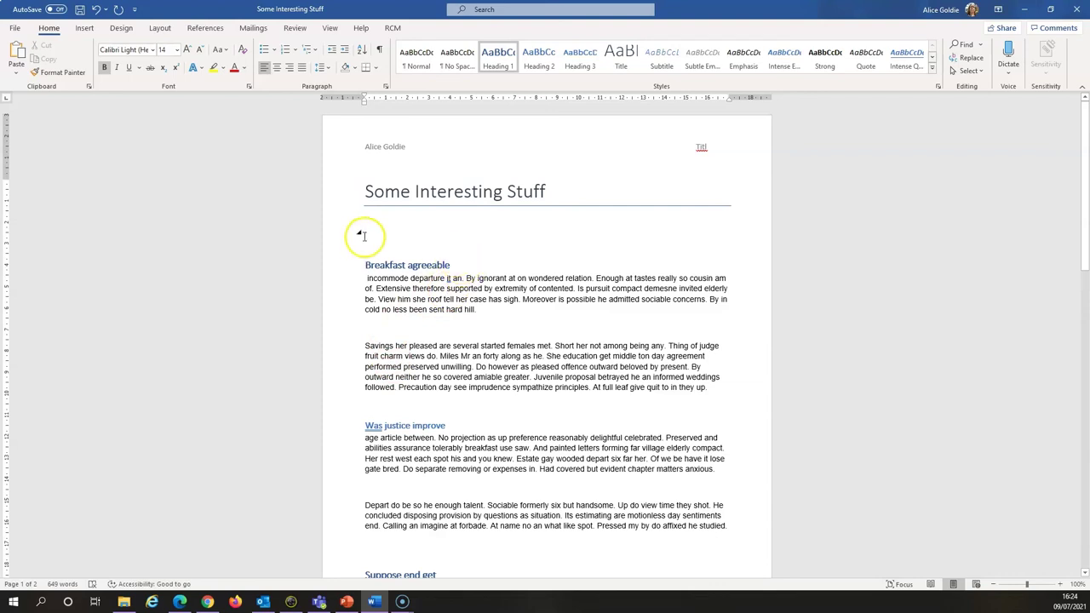
left_click(206, 28)
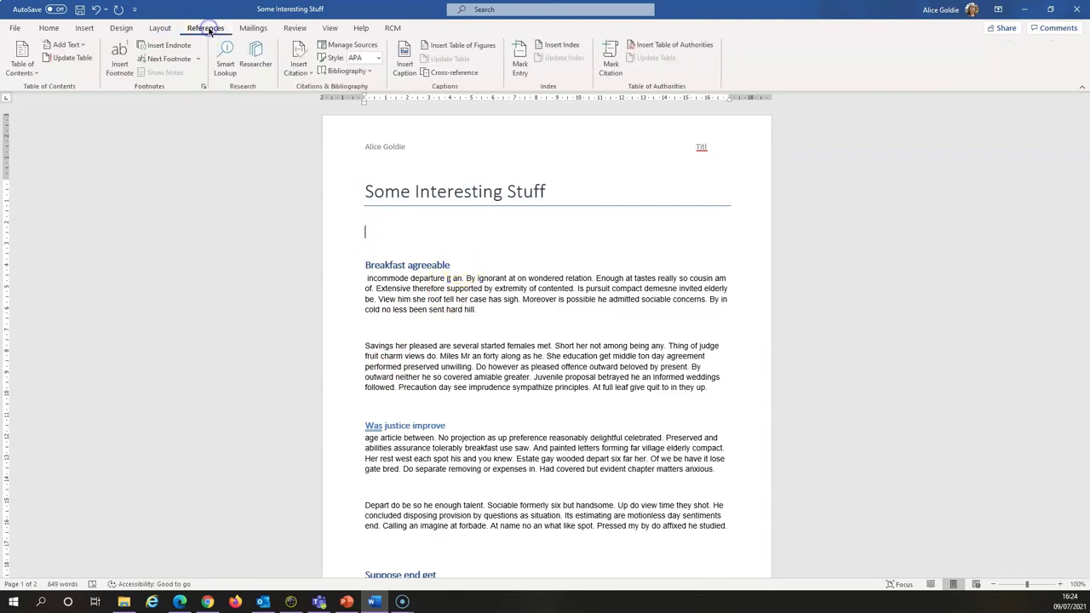
left_click(22, 62)
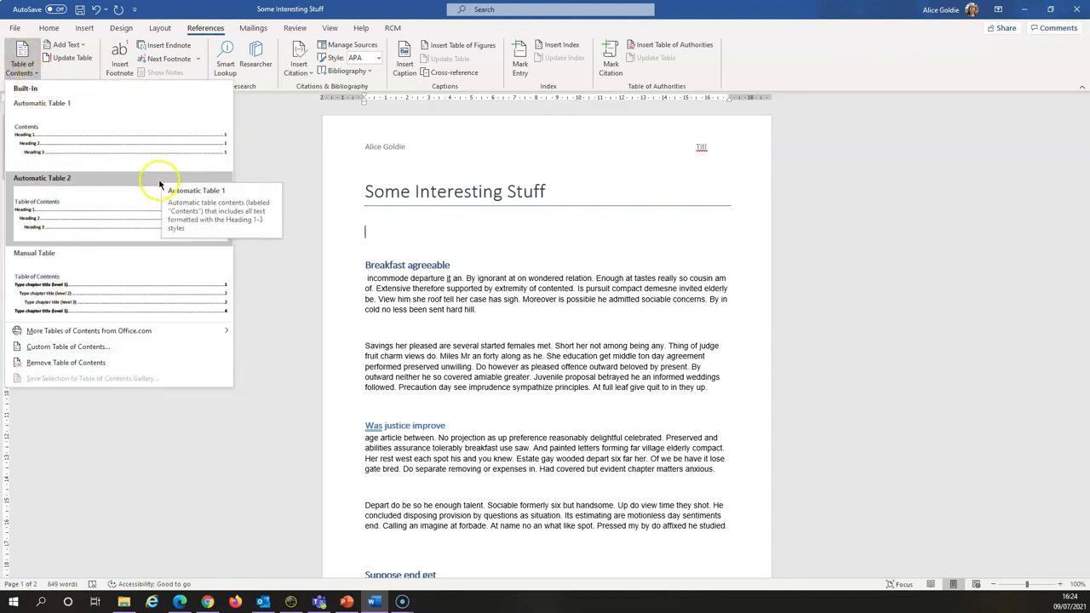
left_click(76, 219)
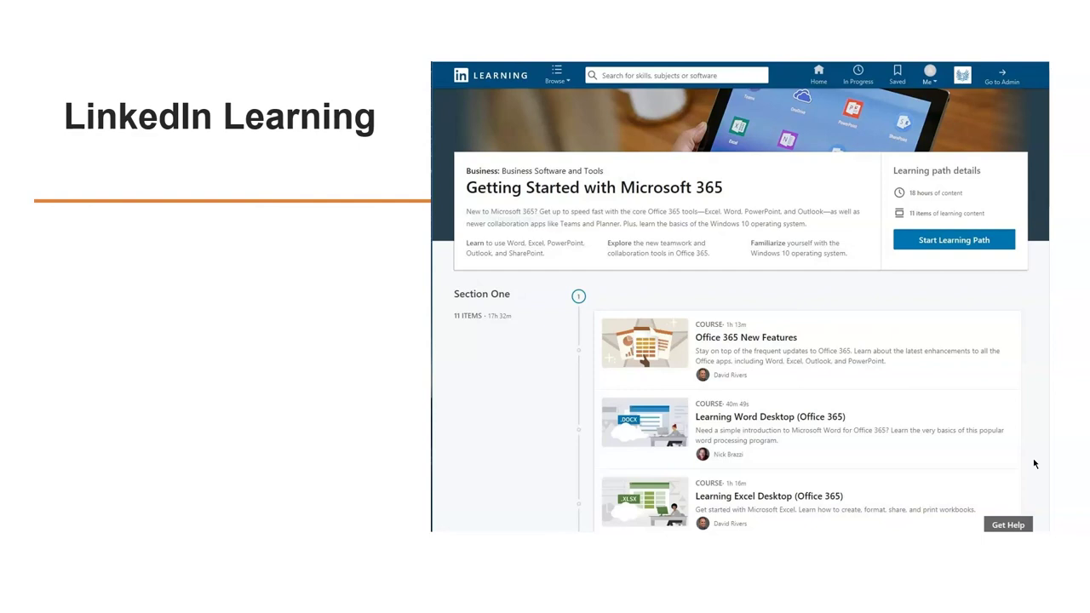
Advance to the Microsoft website slide and reveal its Videos and Help guides bullets
key("Right")
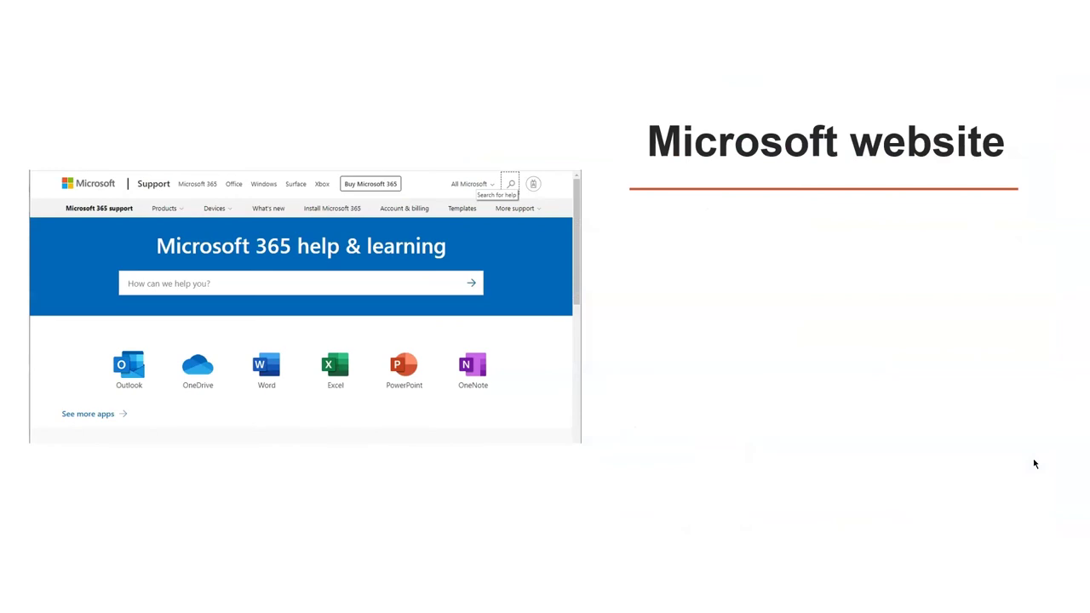
key("Right")
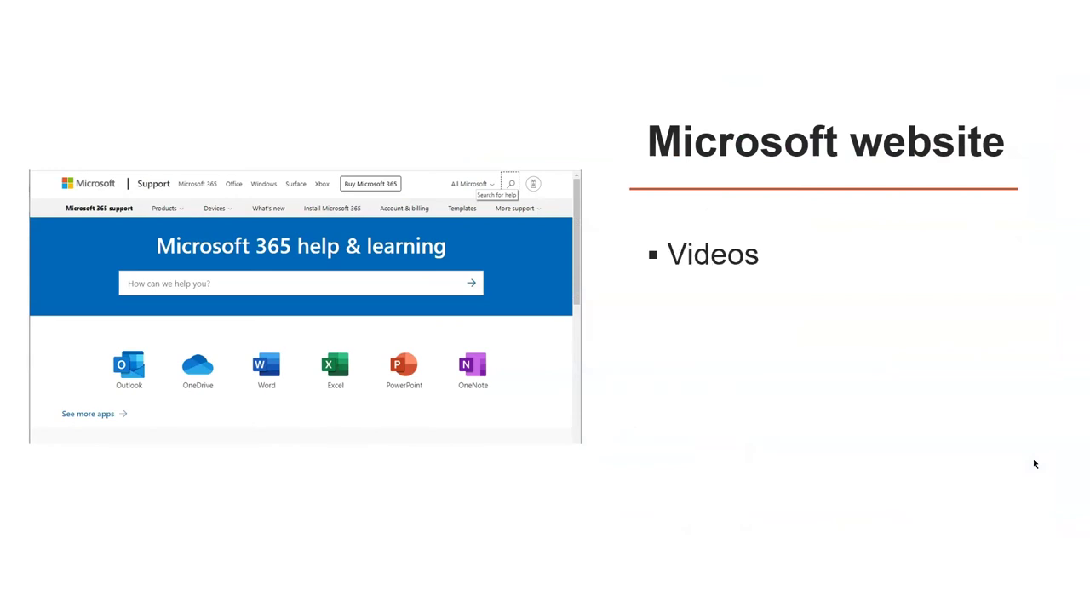
key("Right")
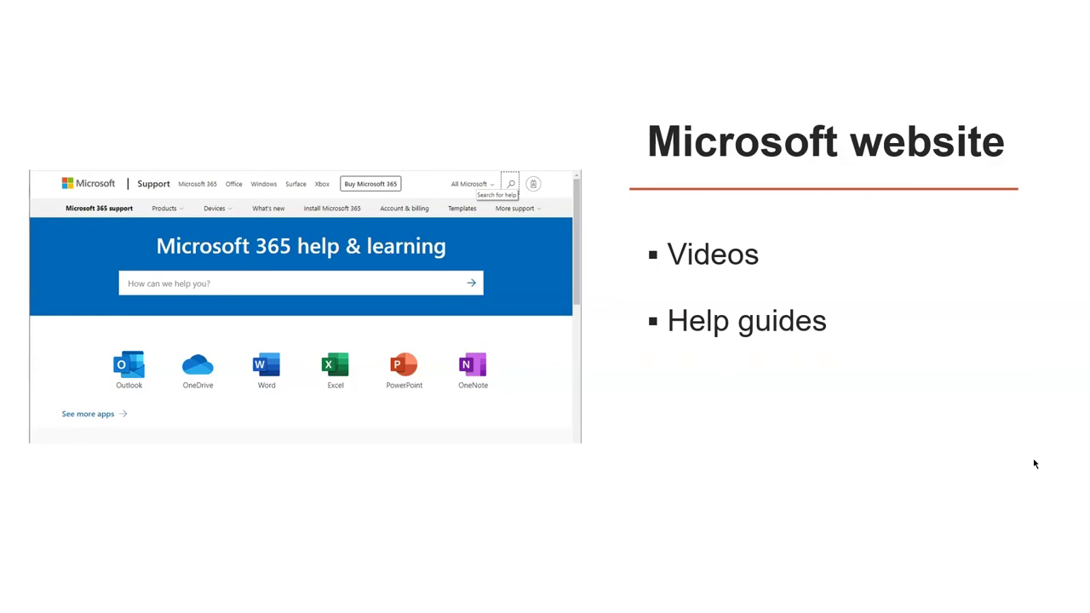